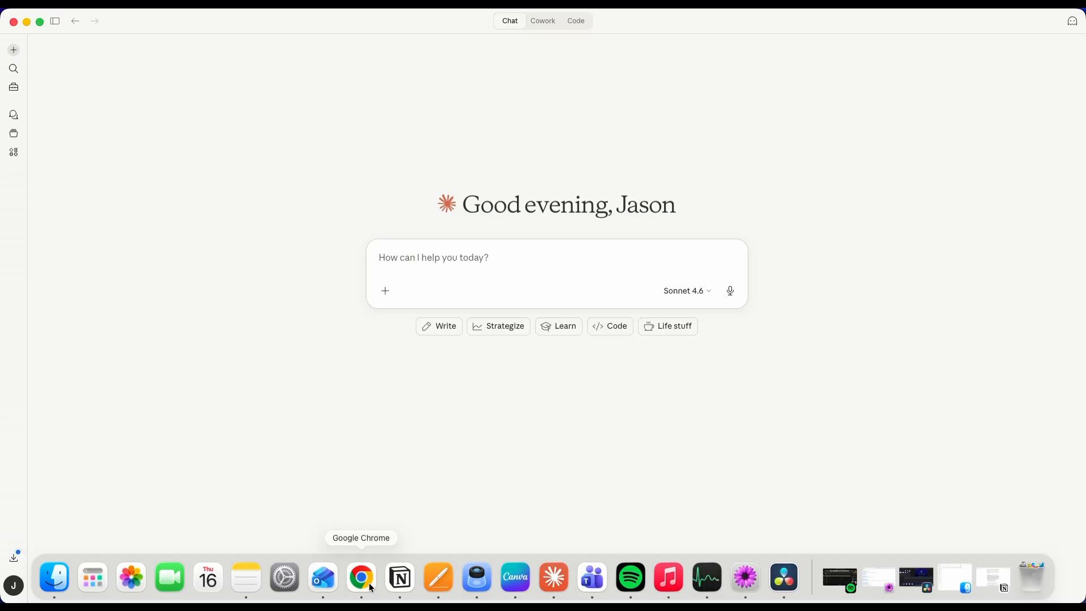
- Switch to Chrome and copy the full Claude prompt, from the logo URL to the JavaScript line, in the Sellertivity guide
scroll(600, 366, "up", 3)
scroll(599, 367, "up", 15)
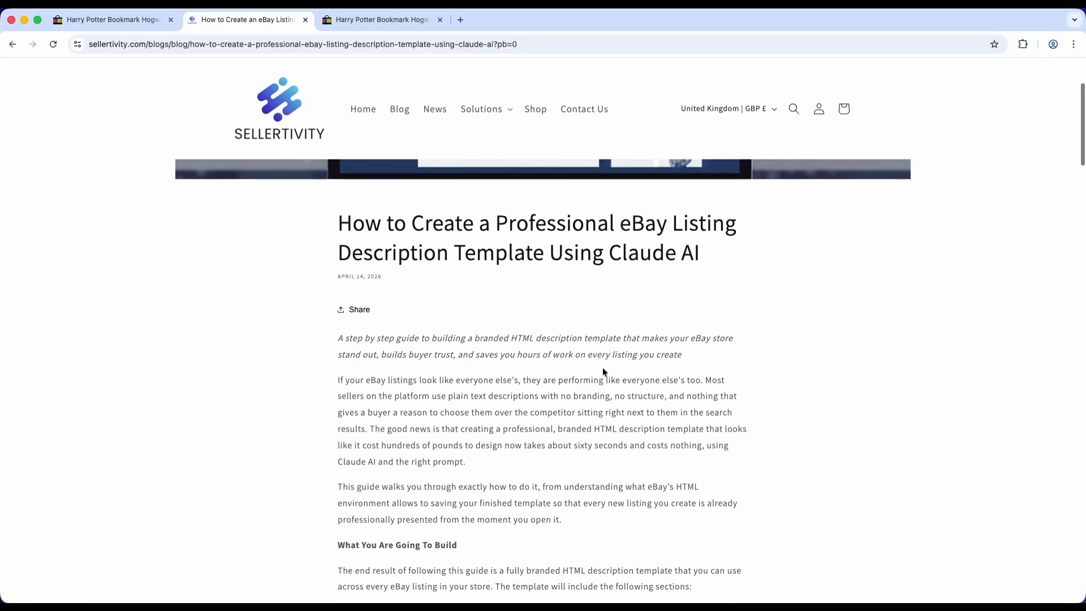
scroll(601, 368, "up", 2)
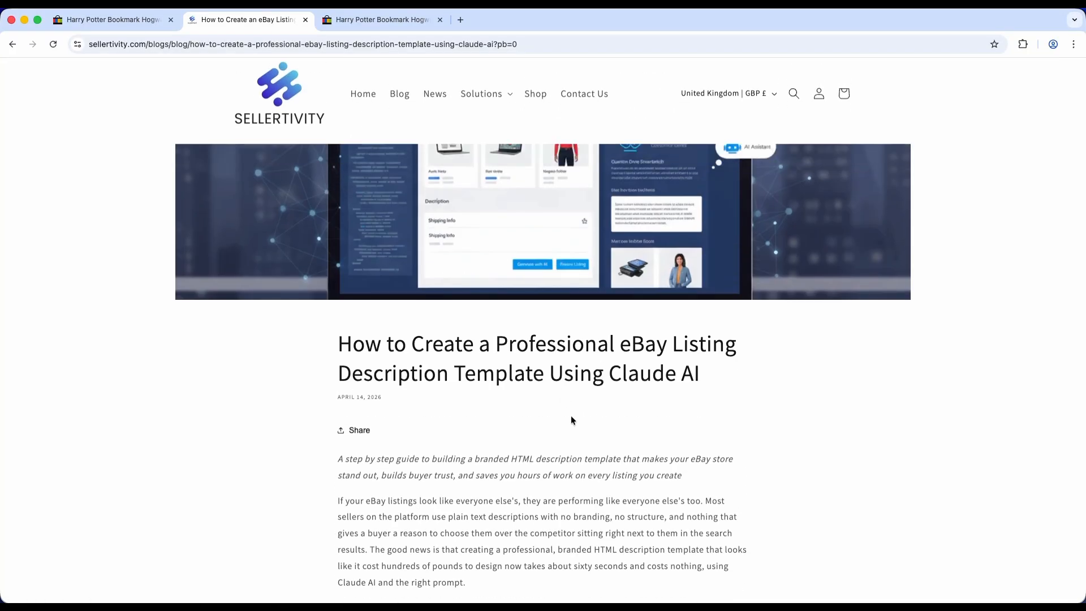
scroll(571, 416, "down", 2)
scroll(576, 419, "down", 5)
scroll(576, 420, "down", 15)
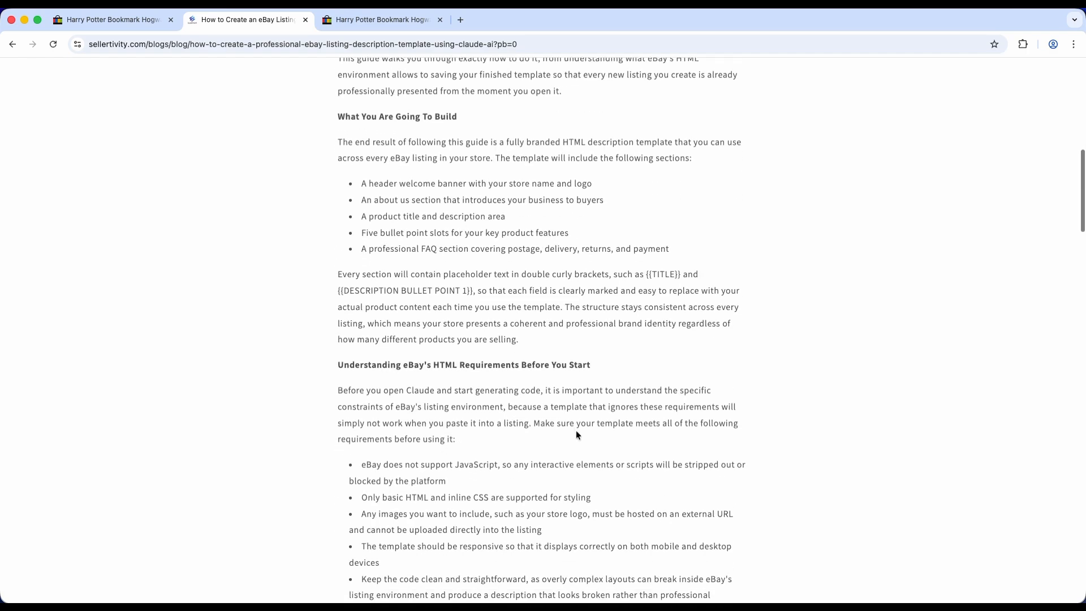
scroll(576, 430, "down", 1)
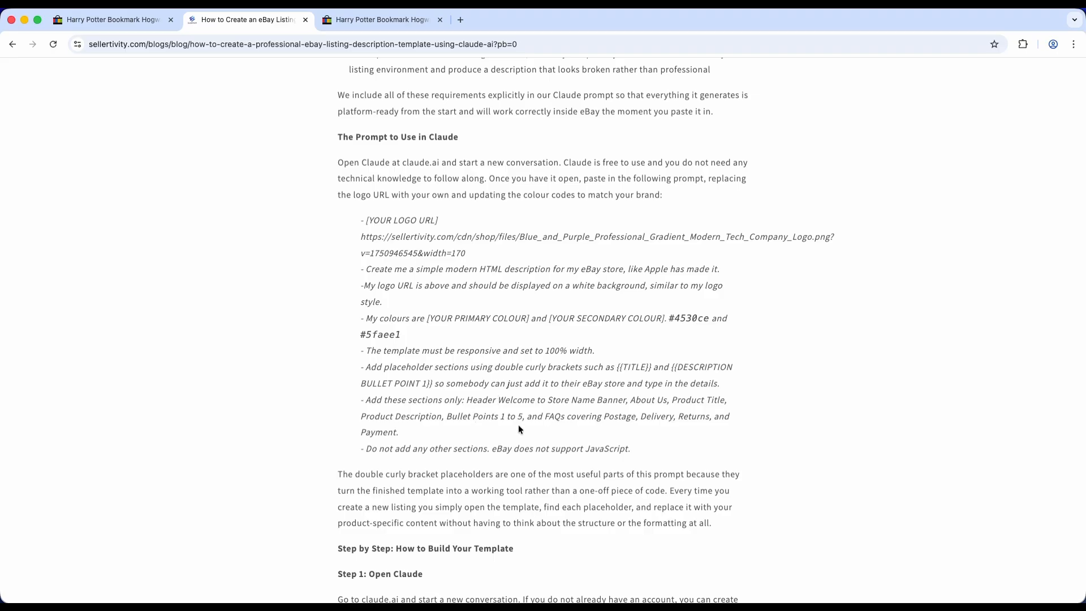
left_click_drag(642, 449, 294, 228)
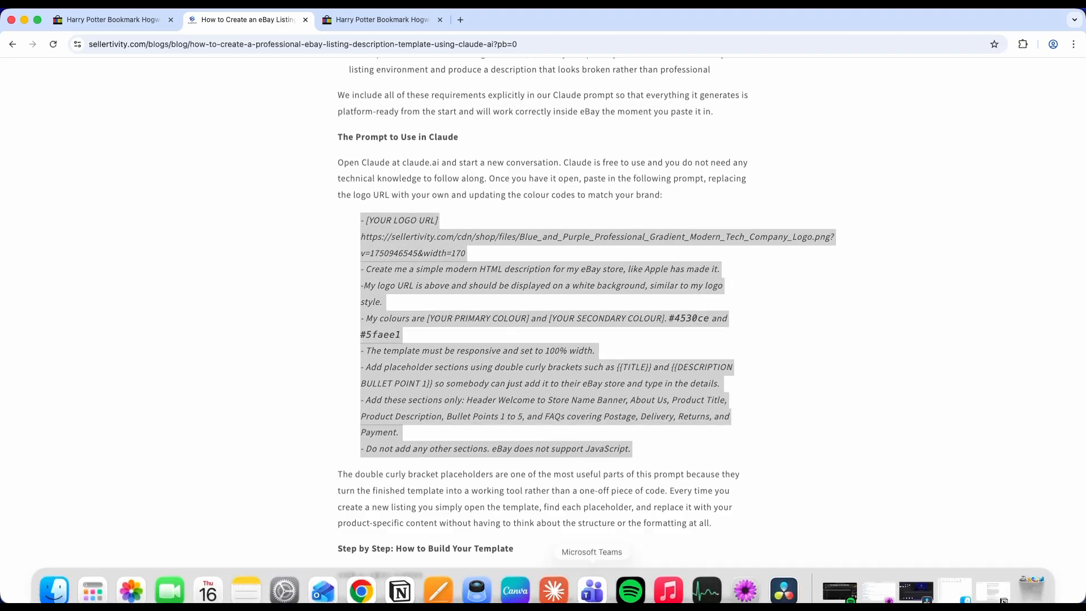
- Switch to Claude and submit the copied eBay HTML description prompt in a new chat
left_click(550, 589)
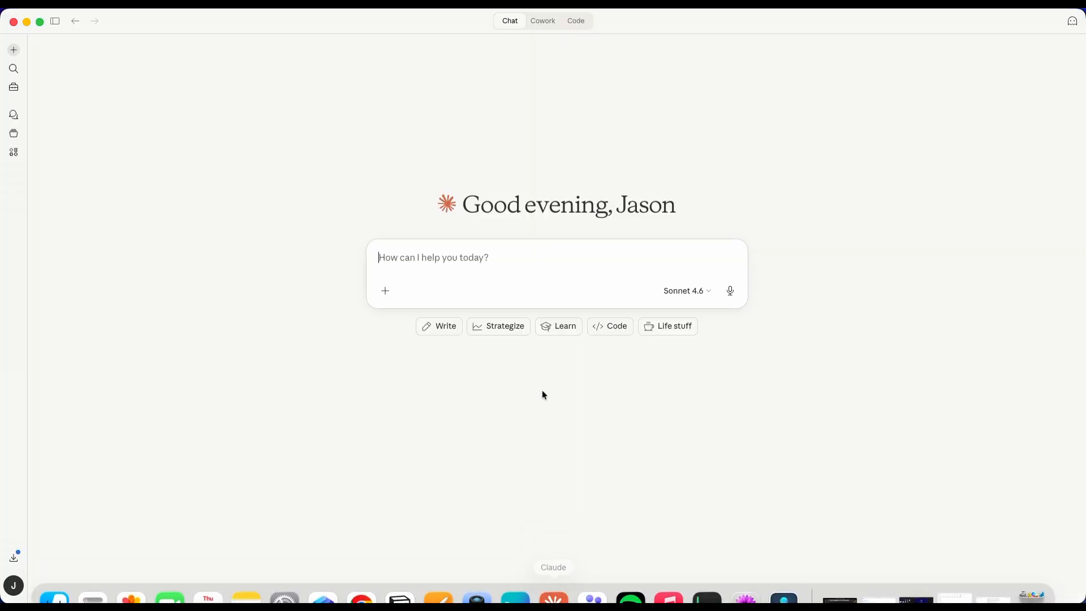
key("super+v")
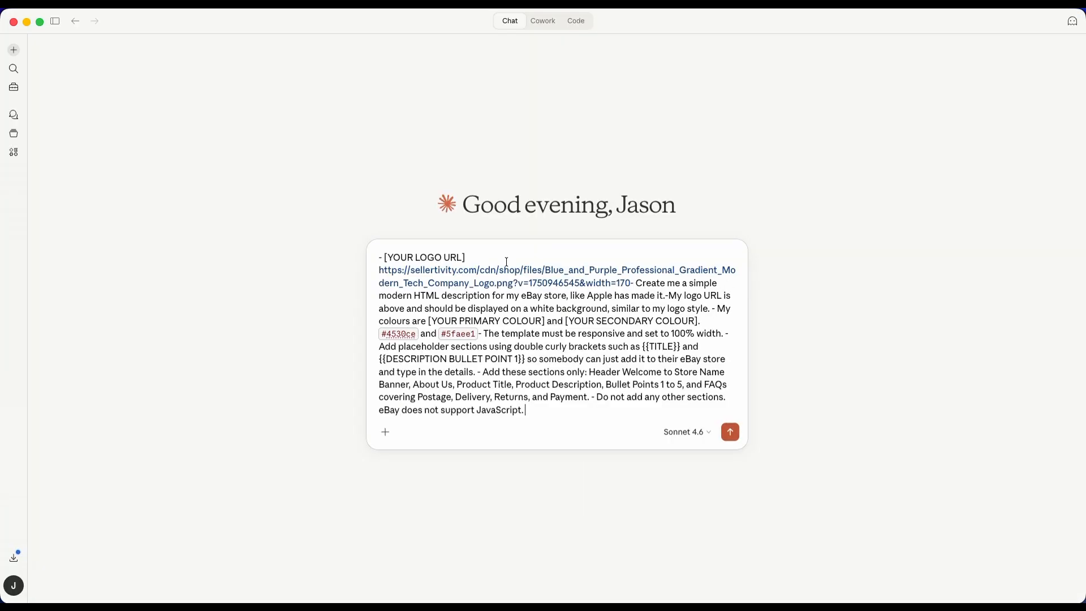
key("Return")
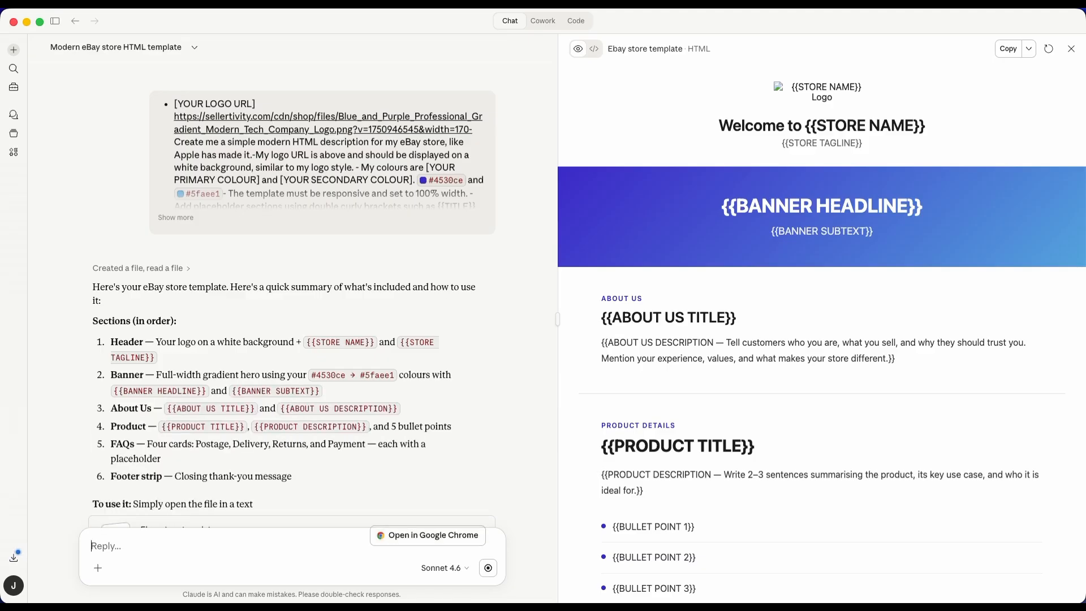
- Review the generated eBay store template in the preview and open the HTML file in Google Chrome
scroll(700, 328, "down", 3)
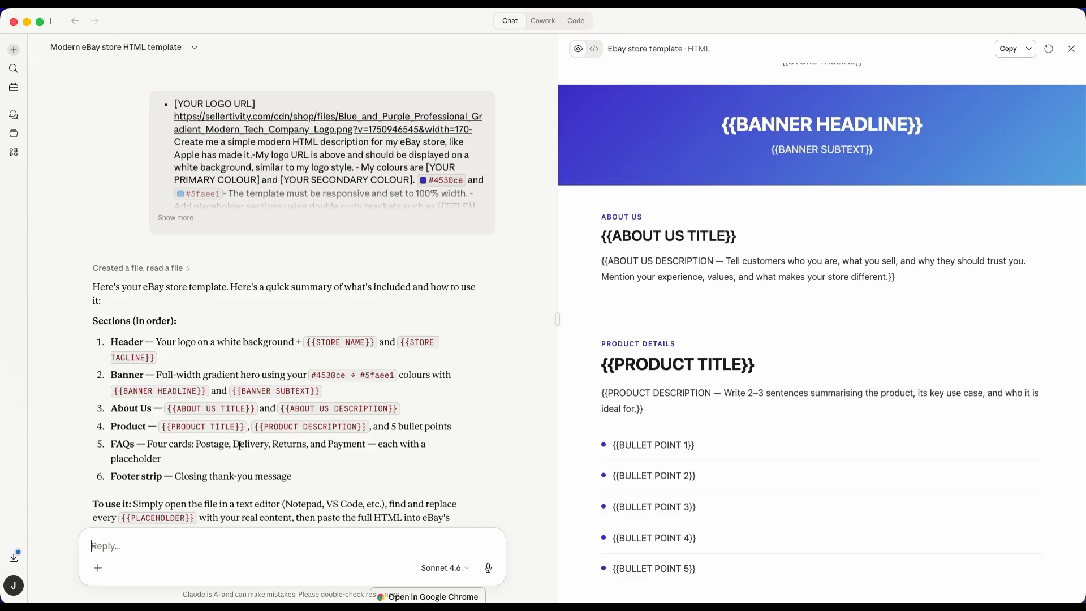
scroll(239, 445, "down", 3)
scroll(240, 445, "down", 3)
scroll(772, 454, "down", 10)
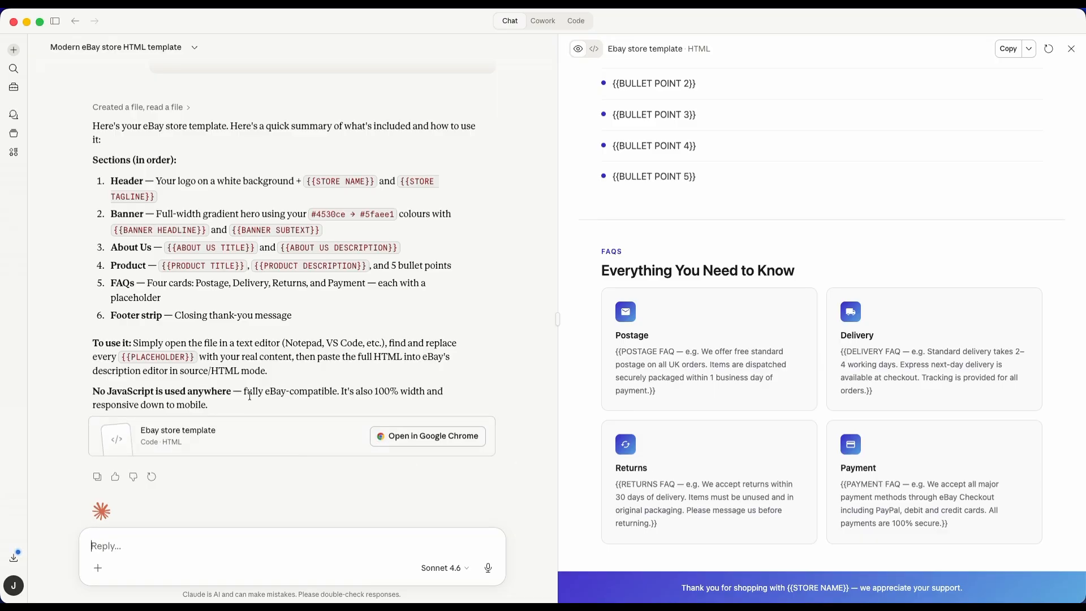
scroll(412, 435, "down", 1)
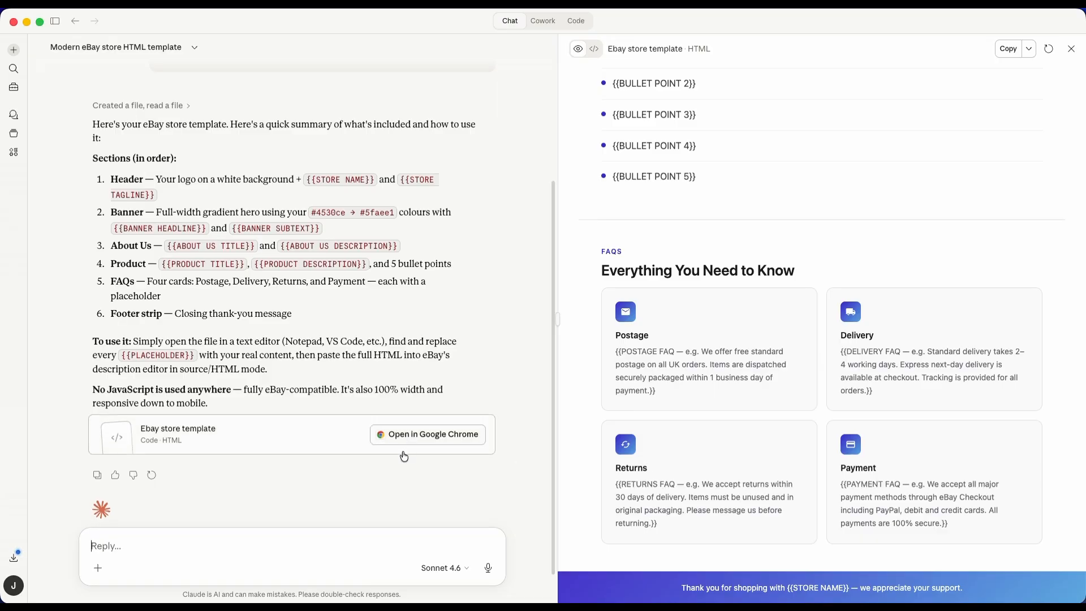
left_click(404, 445)
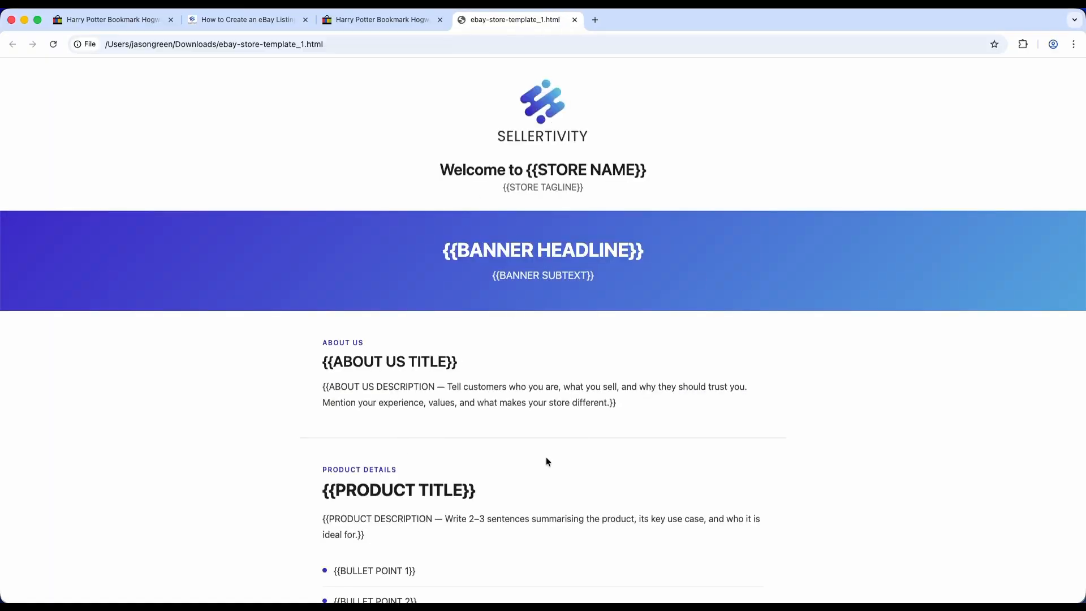
- Look through the rendered template page, open its page source and copy all of the HTML code
scroll(572, 429, "down", 10)
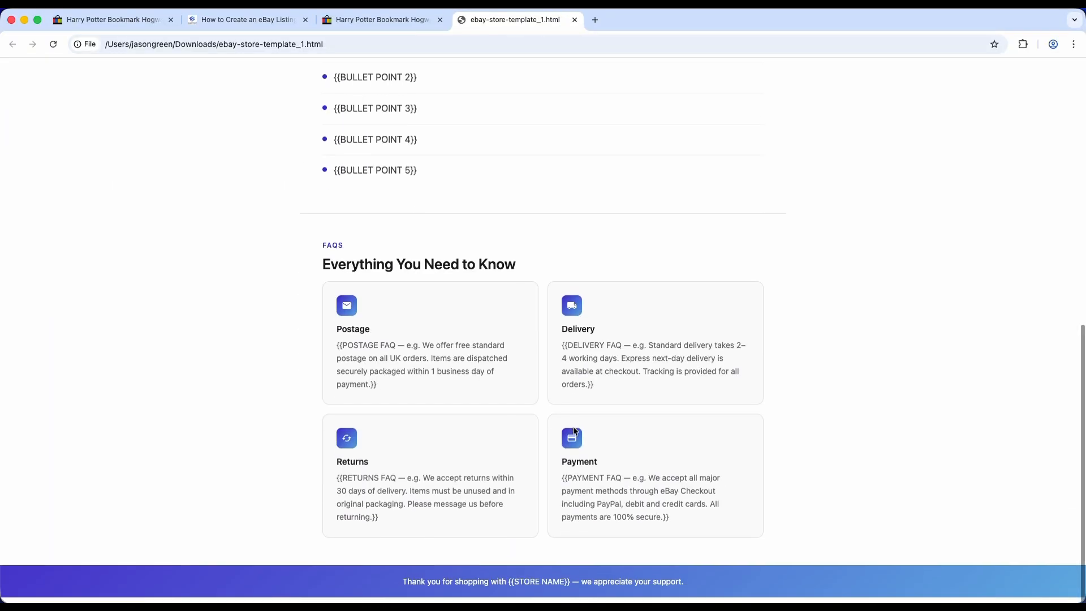
scroll(573, 427, "up", 10)
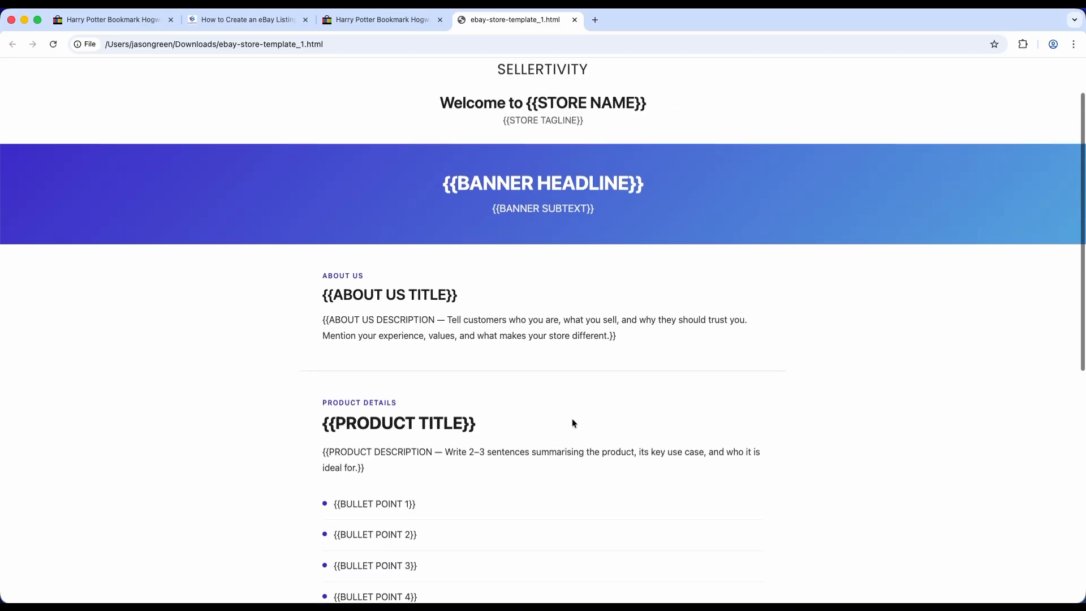
scroll(572, 419, "up", 3)
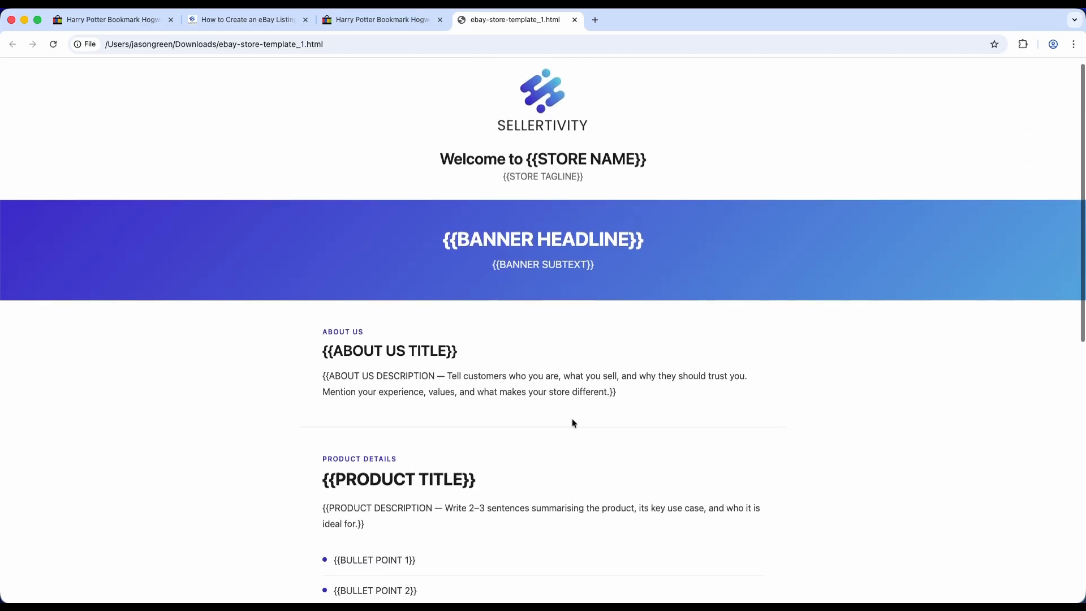
right_click(758, 135)
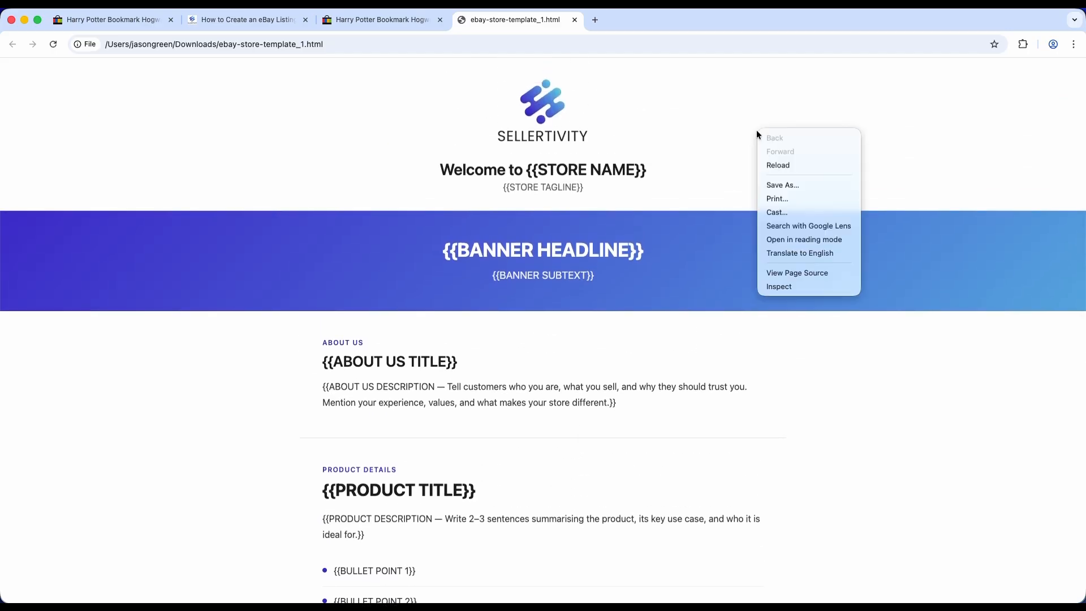
left_click(799, 276)
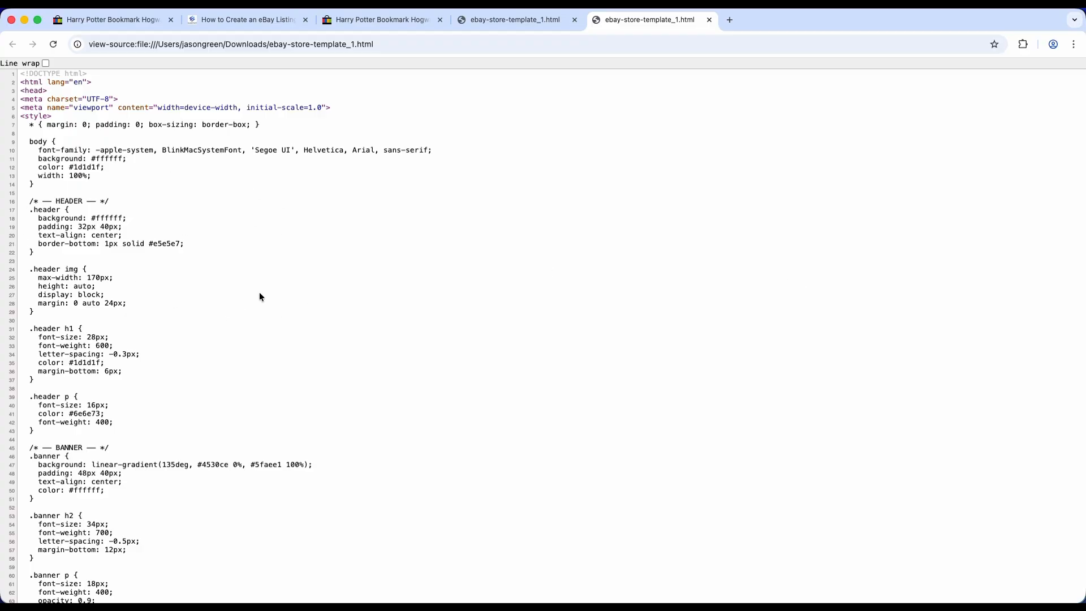
key("super+a")
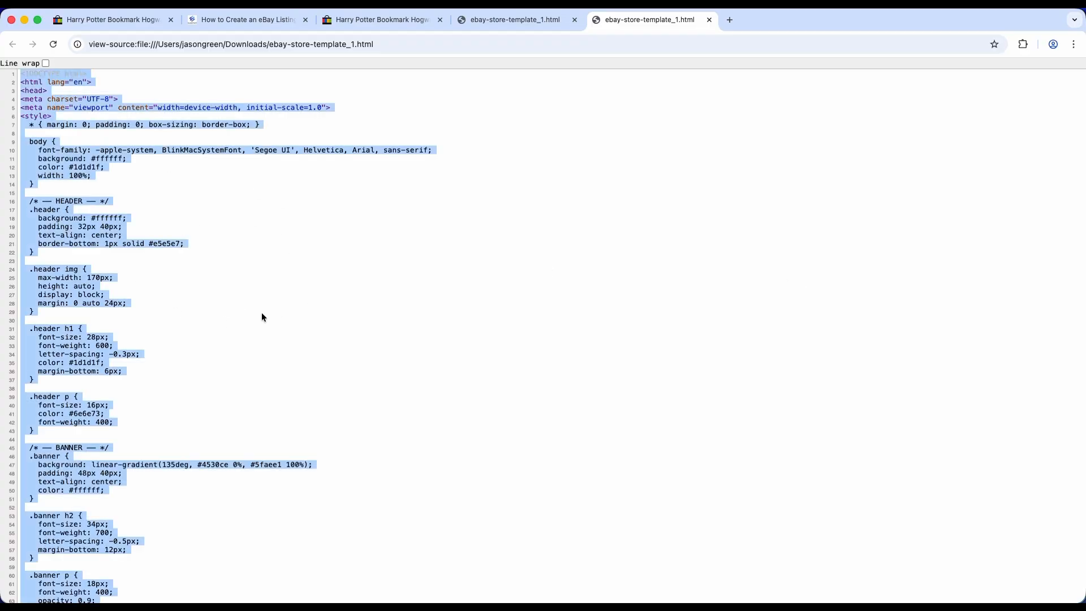
- Check the seller description on the Harry Potter Bookmark eBay listing and open the listing for revision
left_click(85, 23)
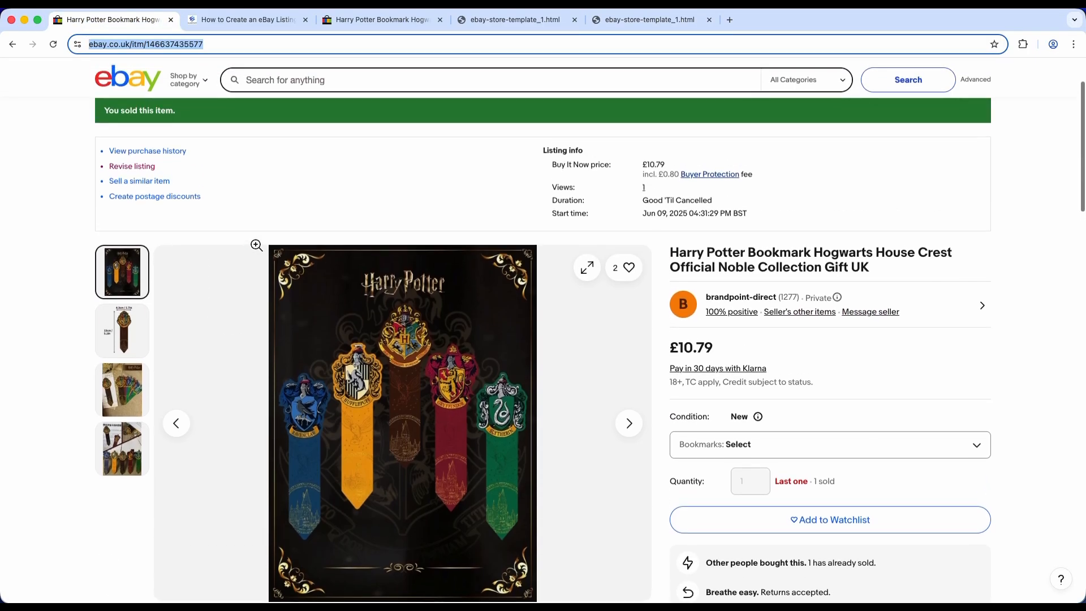
scroll(256, 245, "down", 6)
scroll(254, 262, "down", 15)
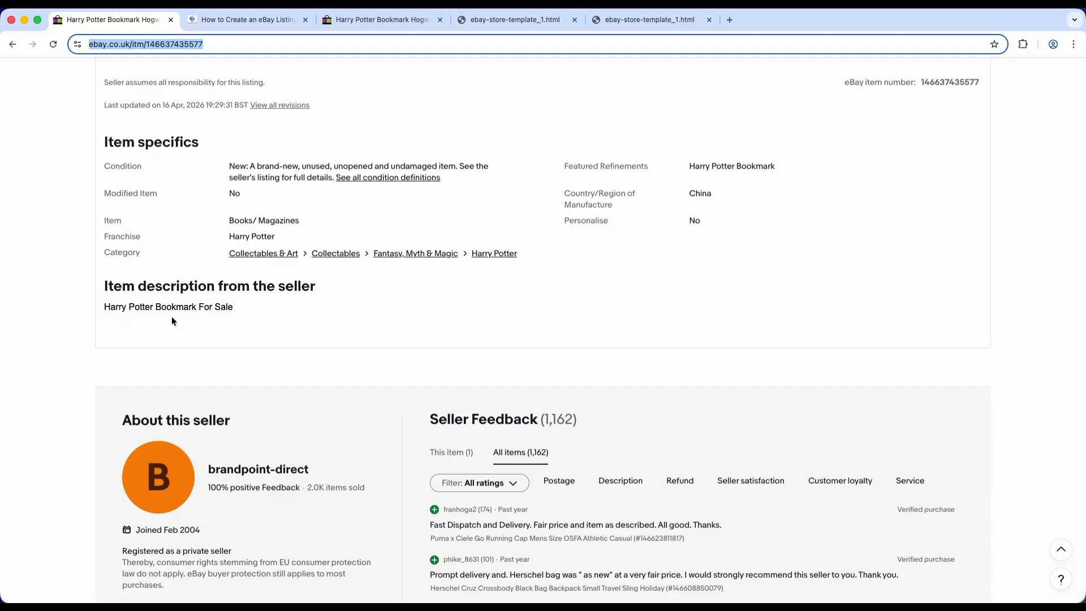
scroll(375, 307, "up", 20)
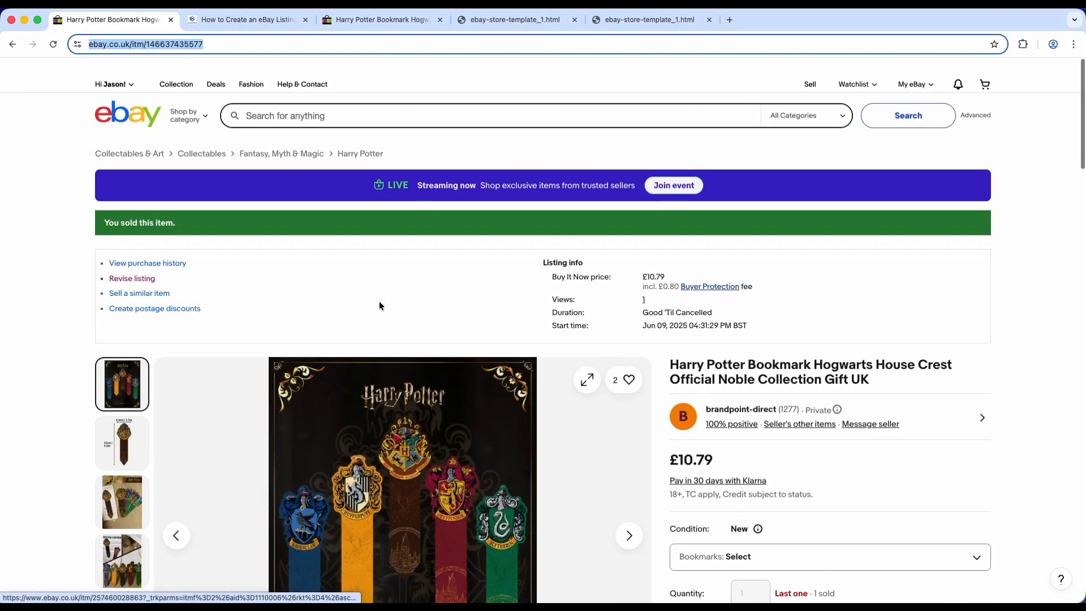
left_click(132, 262)
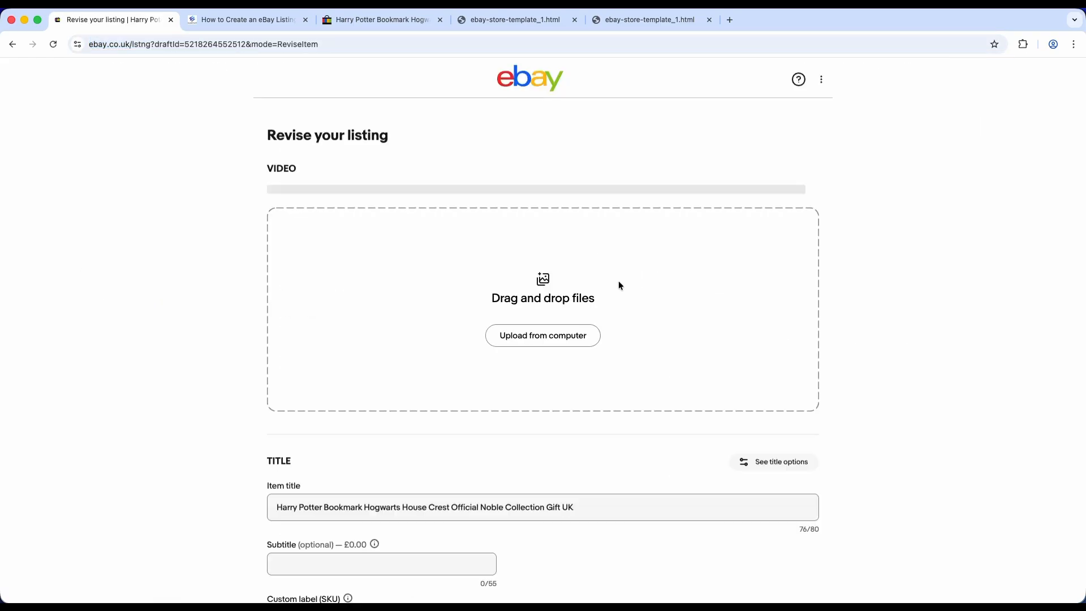
- Show the description's HTML code and replace the existing text with the copied template code
scroll(619, 285, "down", 8)
scroll(619, 285, "down", 15)
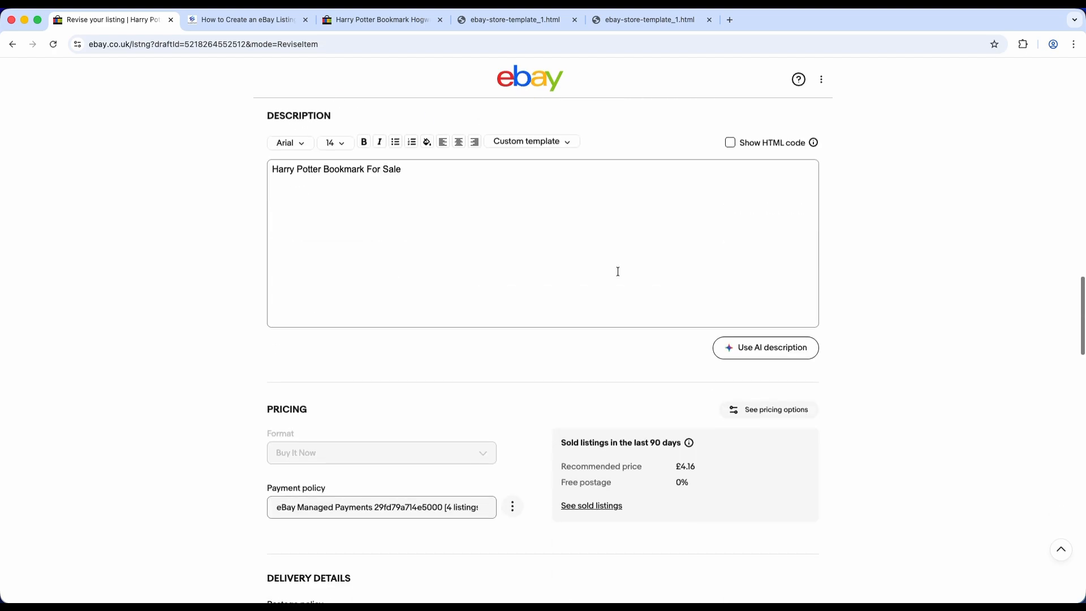
scroll(604, 263, "up", 1)
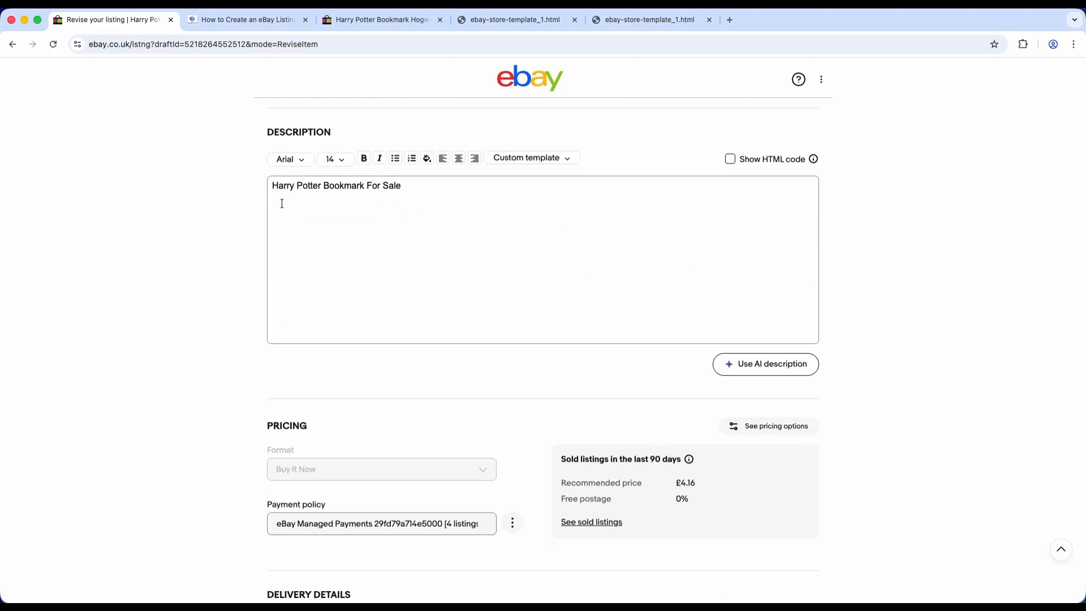
left_click(730, 159)
left_click_drag(428, 192, 184, 188)
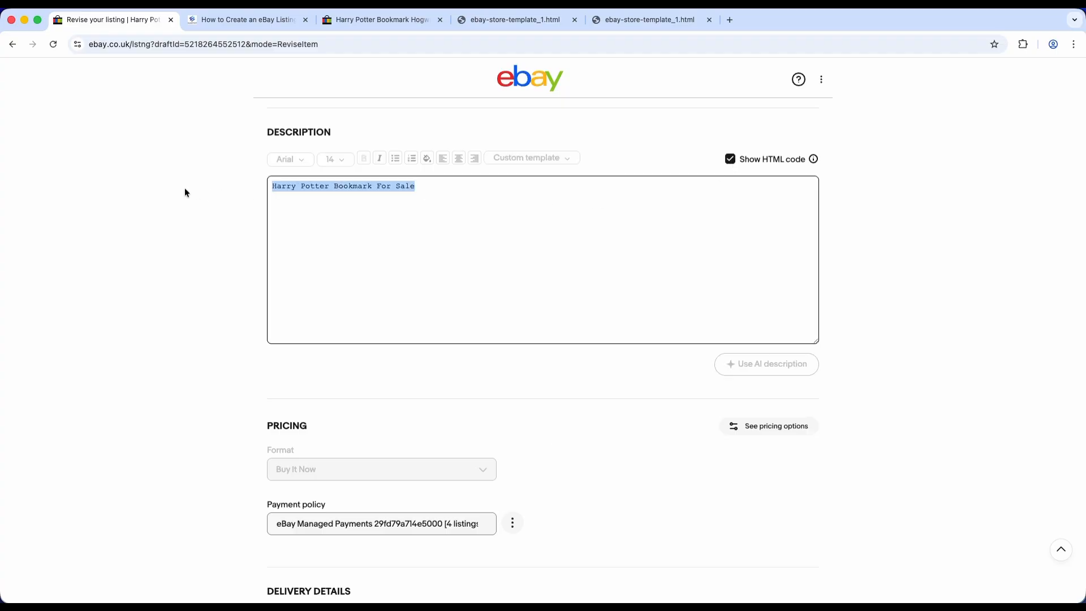
key("BackSpace")
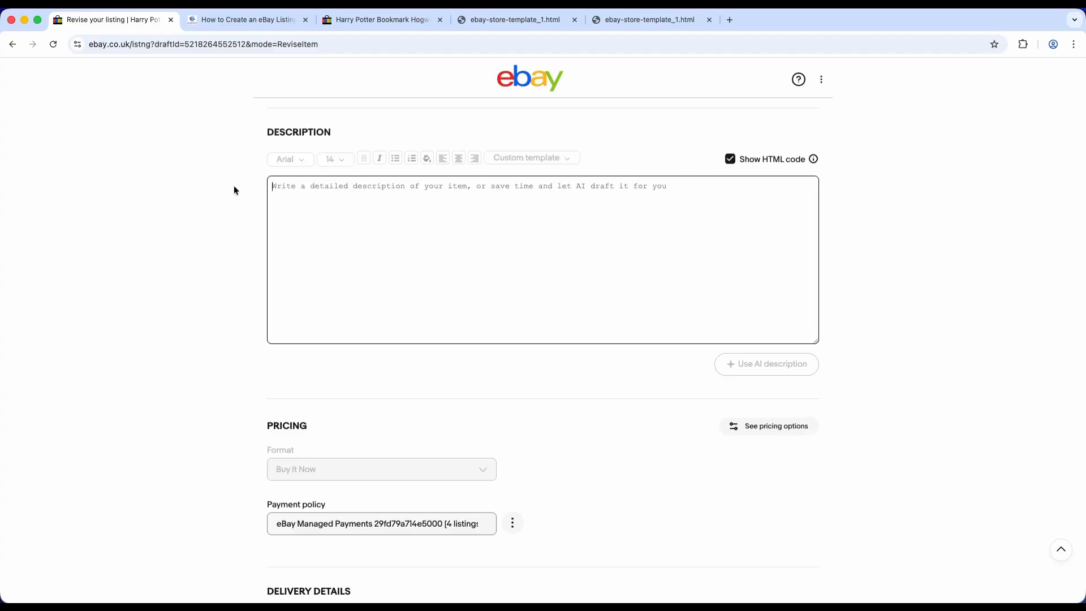
key("super+v")
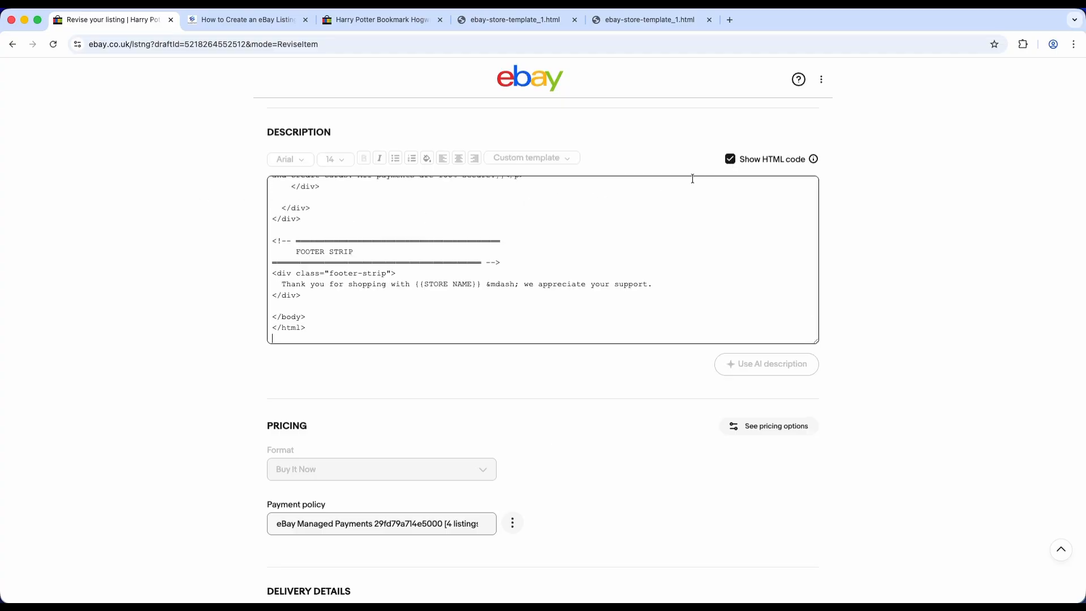
- Turn off the HTML code view and review the rendered template inside the description editor
left_click(731, 160)
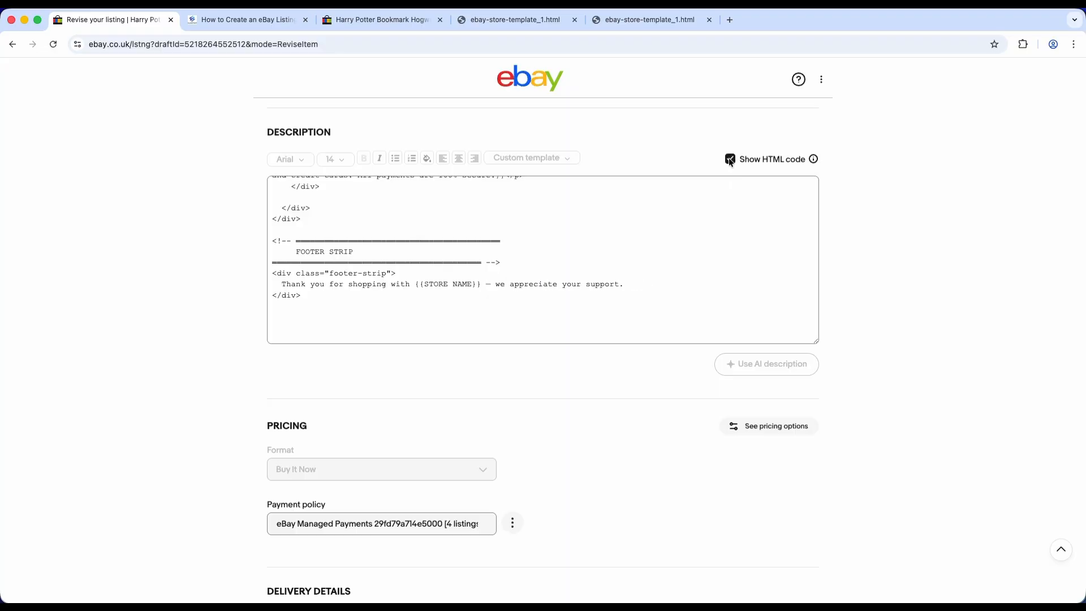
scroll(693, 283, "down", 2)
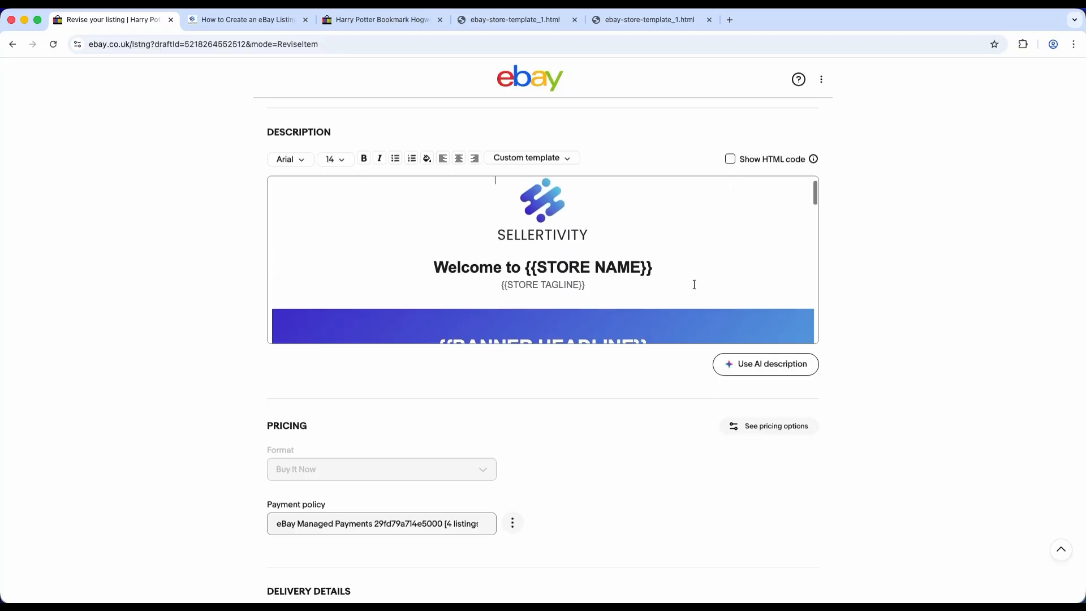
scroll(658, 274, "down", 5)
scroll(657, 275, "down", 10)
scroll(658, 274, "up", 5)
scroll(657, 274, "up", 10)
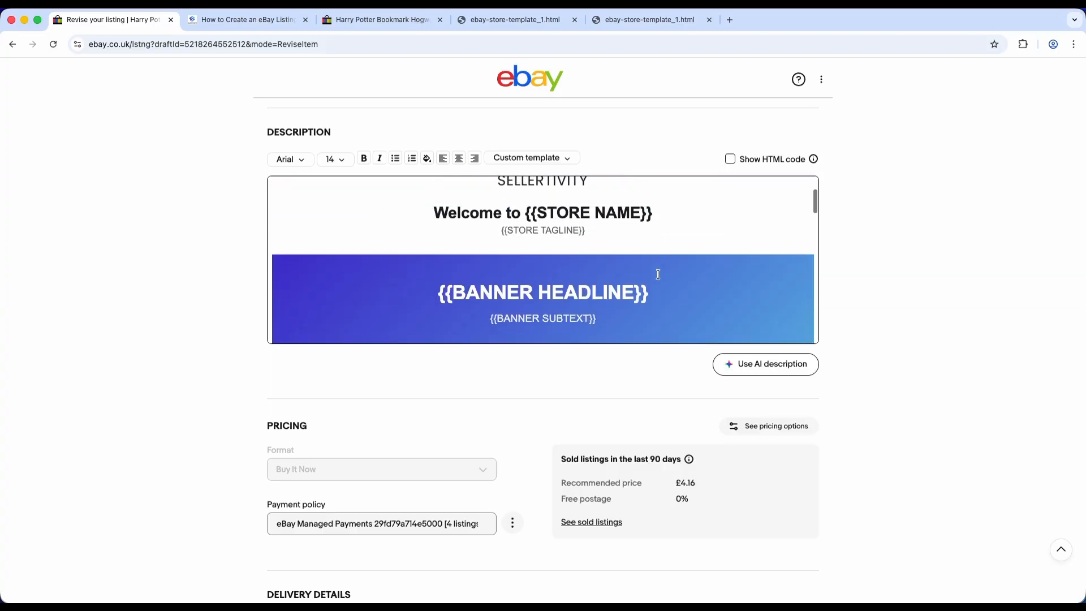
- Replace the {{STORE NAME}} placeholder in the welcome heading with SELLERTIVITY
left_click_drag(662, 213, 530, 211)
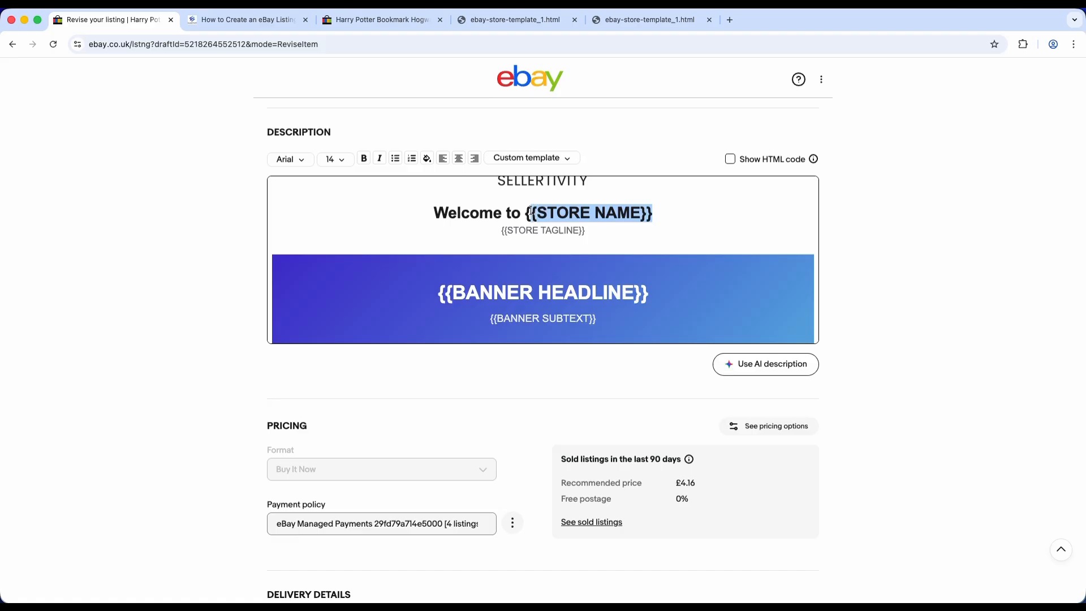
key("BackSpace")
key("BackSpace")
type("SEL")
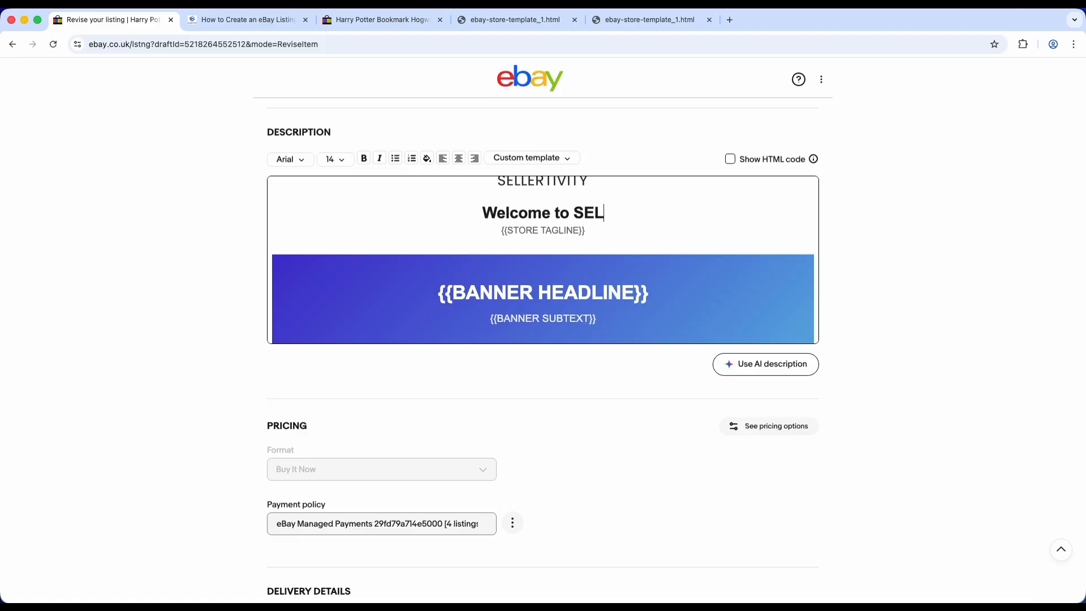
type("LERTIVITY")
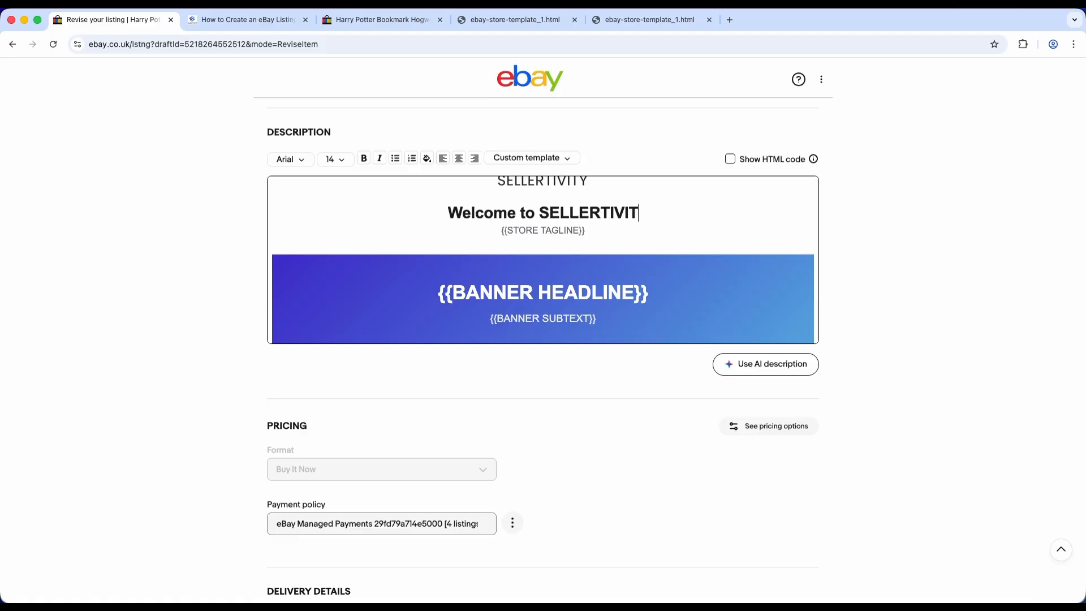
- Replace the {{STORE TAGLINE}} placeholder below the welcome heading with THE EVERYTHING STORE
left_click(595, 230)
key("BackSpace")
key("BackSpace")
key("BackSpace")
key("BackSpace")
key("BackSpace")
key("BackSpace")
key("BackSpace")
key("BackSpace")
key("BackSpace")
key("BackSpace")
key("BackSpace")
key("BackSpace")
key("BackSpace")
key("BackSpace")
key("BackSpace")
key("BackSpace")
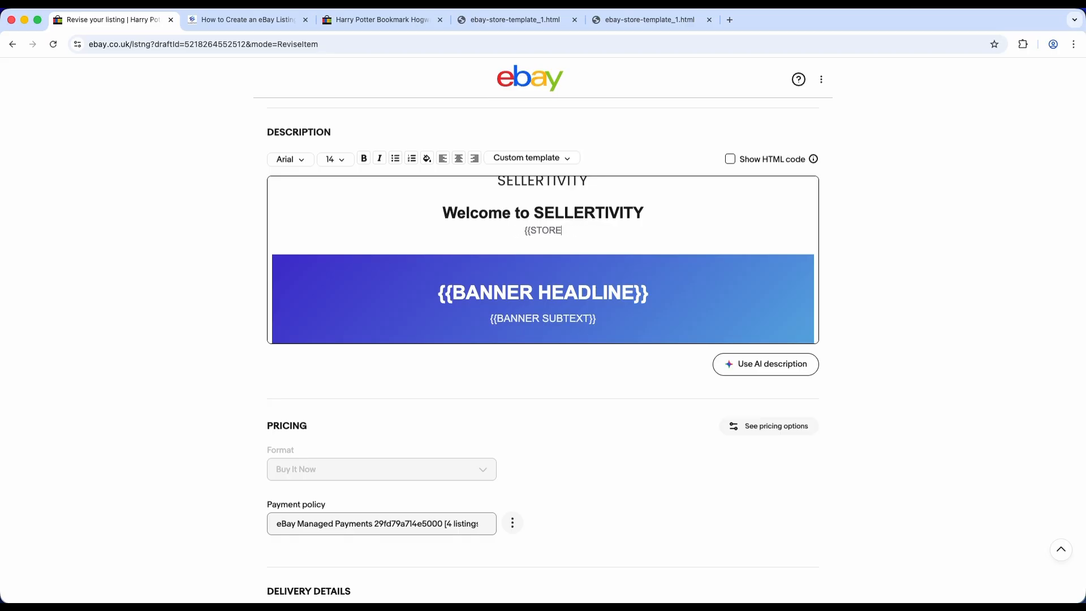
type("THE EVERYTHING STORE")
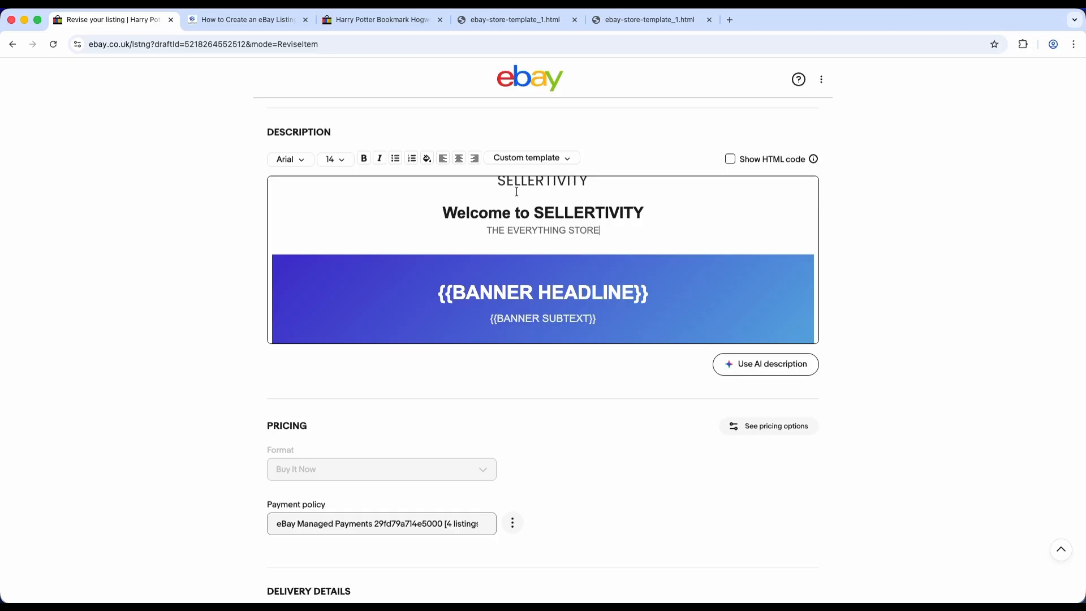
- Save the current description as a new reusable template named CUSTOM TEMPLATE and check for it among the saved templates
left_click(523, 162)
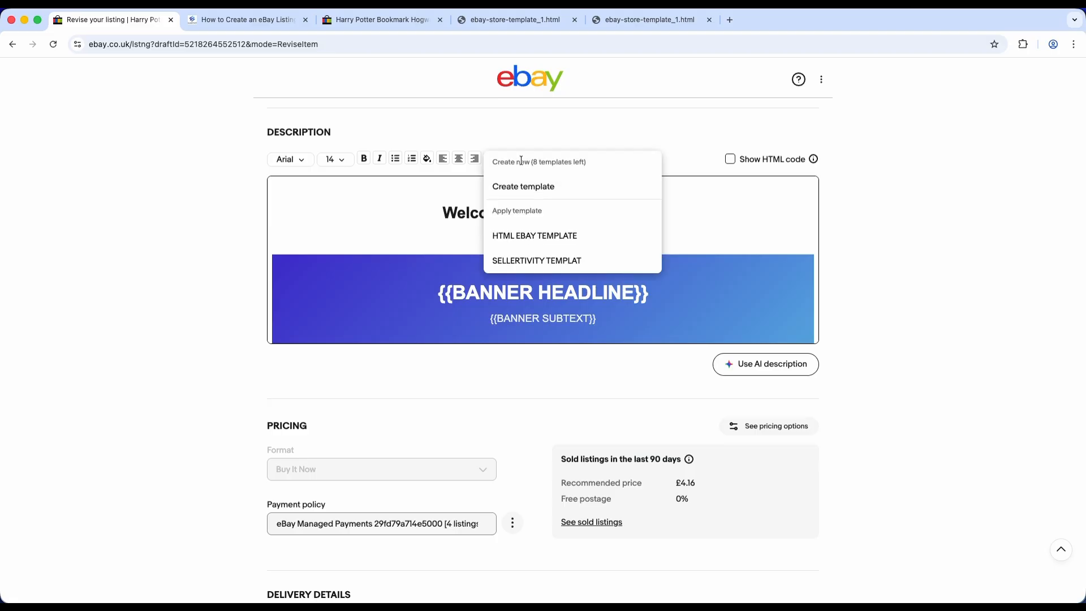
left_click(520, 189)
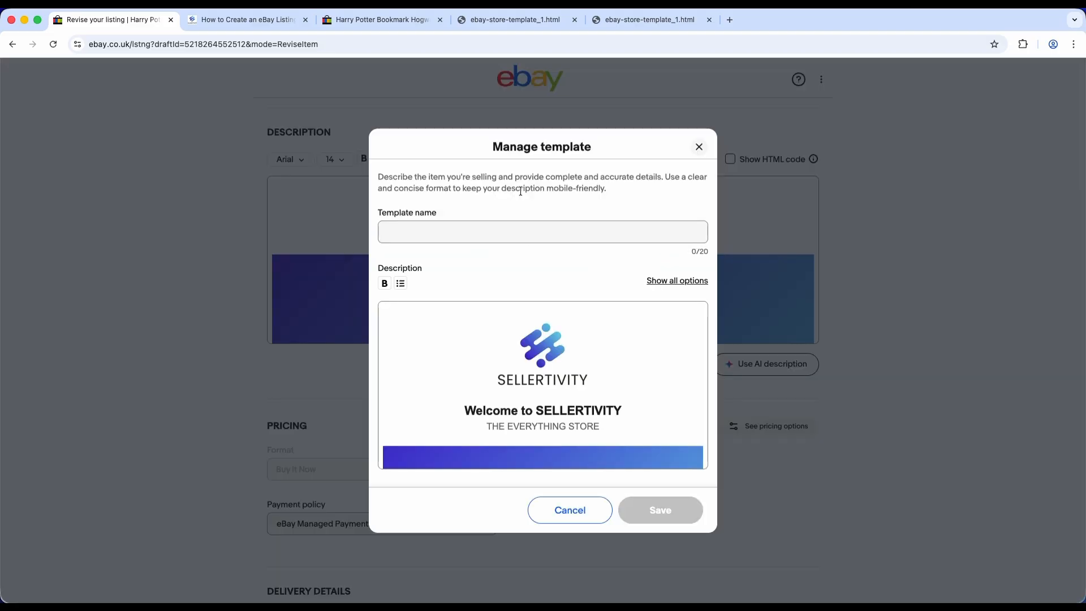
left_click(502, 235)
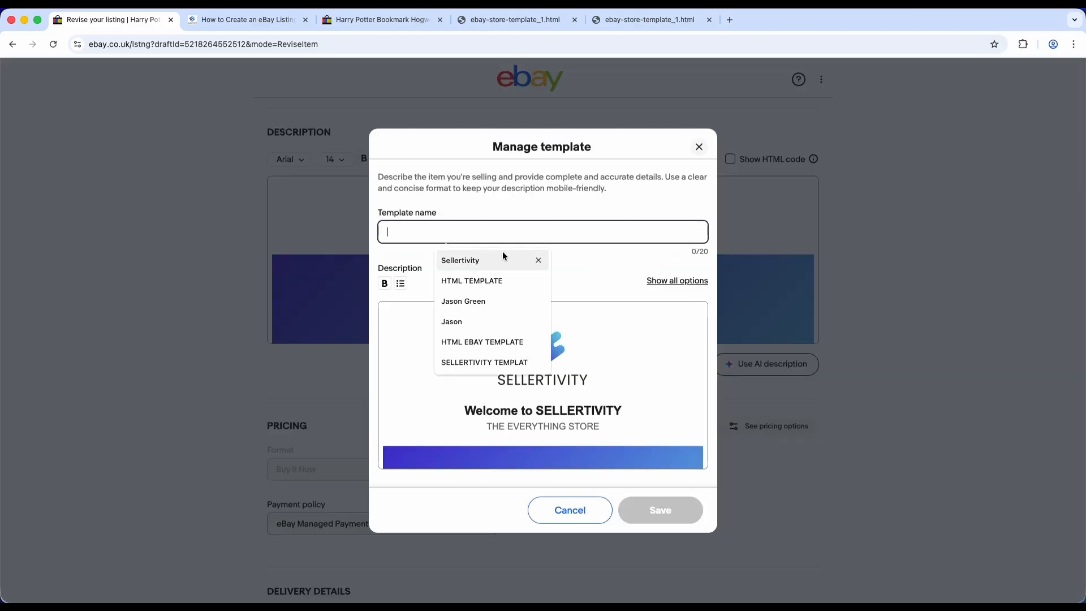
type("CUSTOM TE")
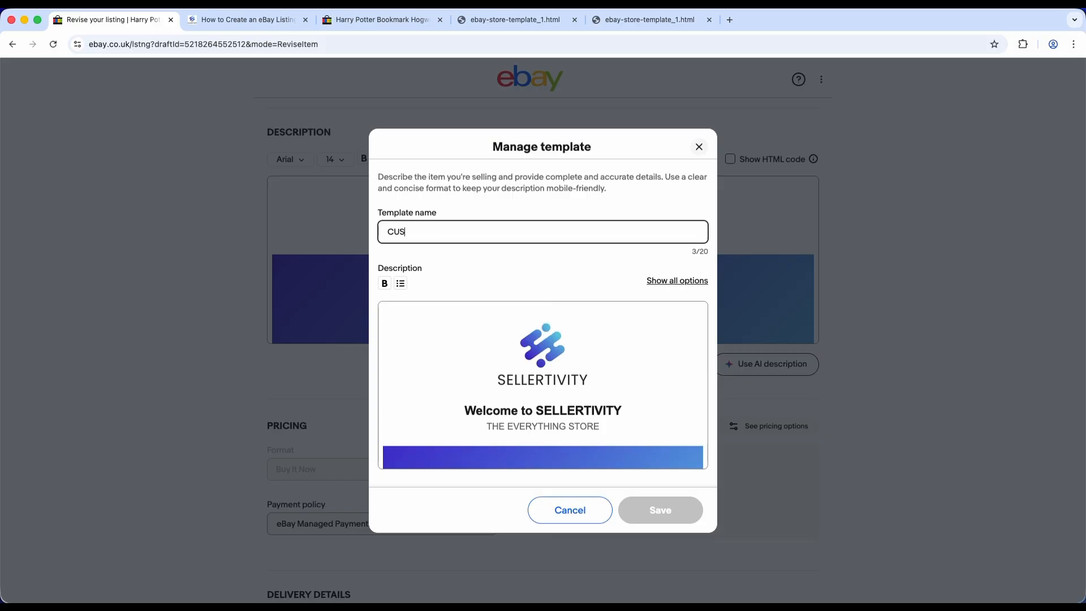
type("ATE")
left_click(662, 360)
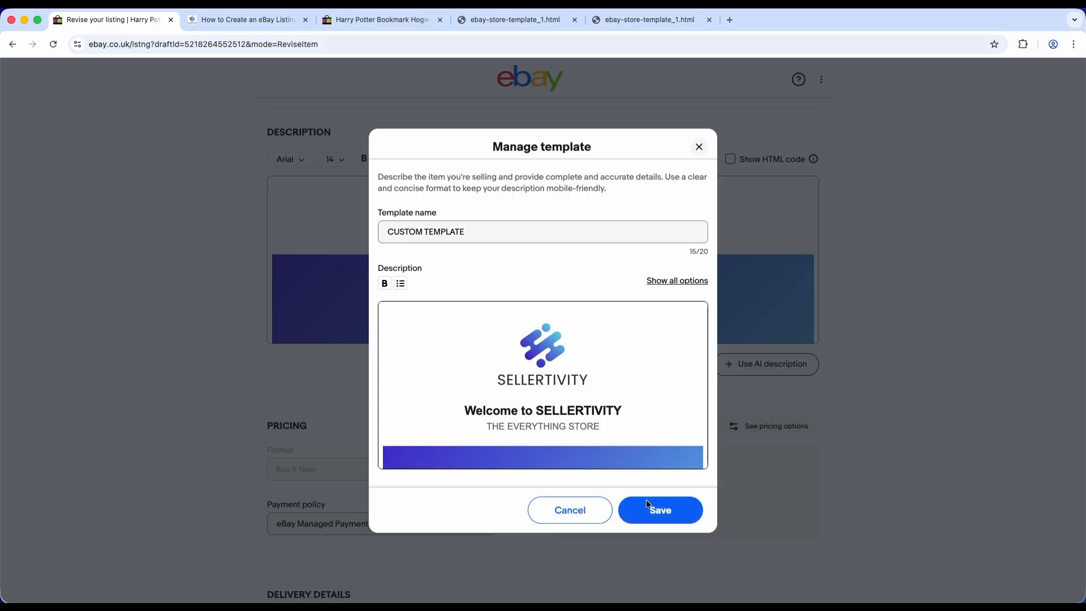
left_click(656, 511)
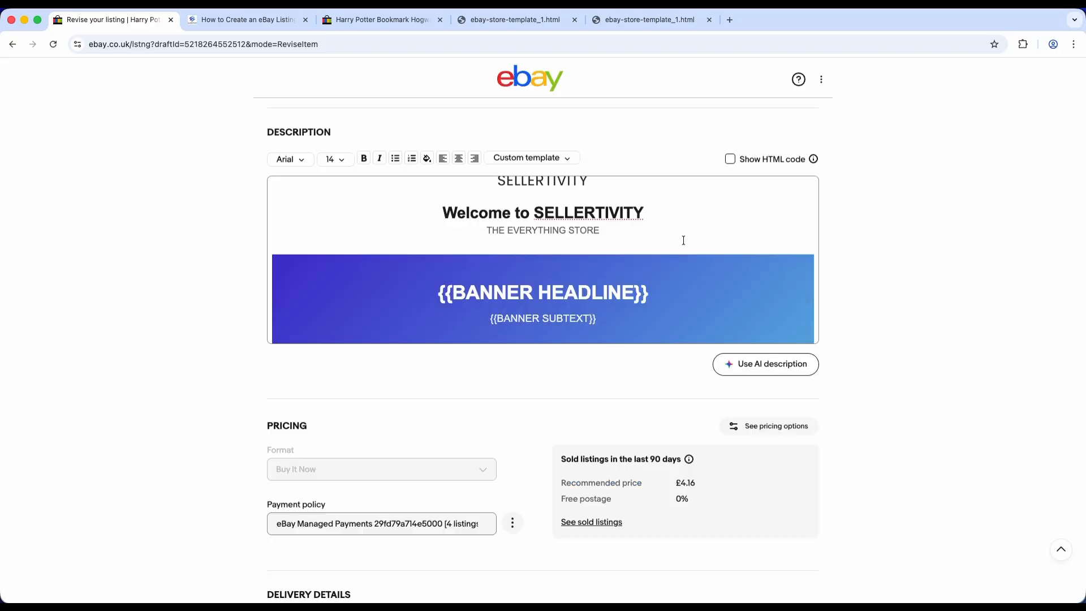
left_click(546, 168)
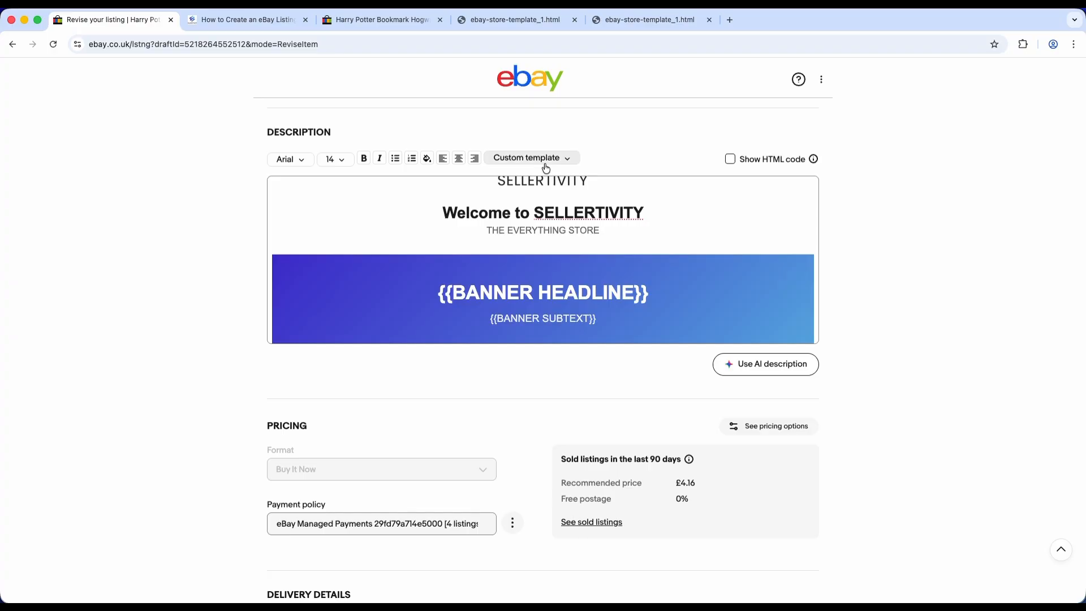
mouse_move(520, 284)
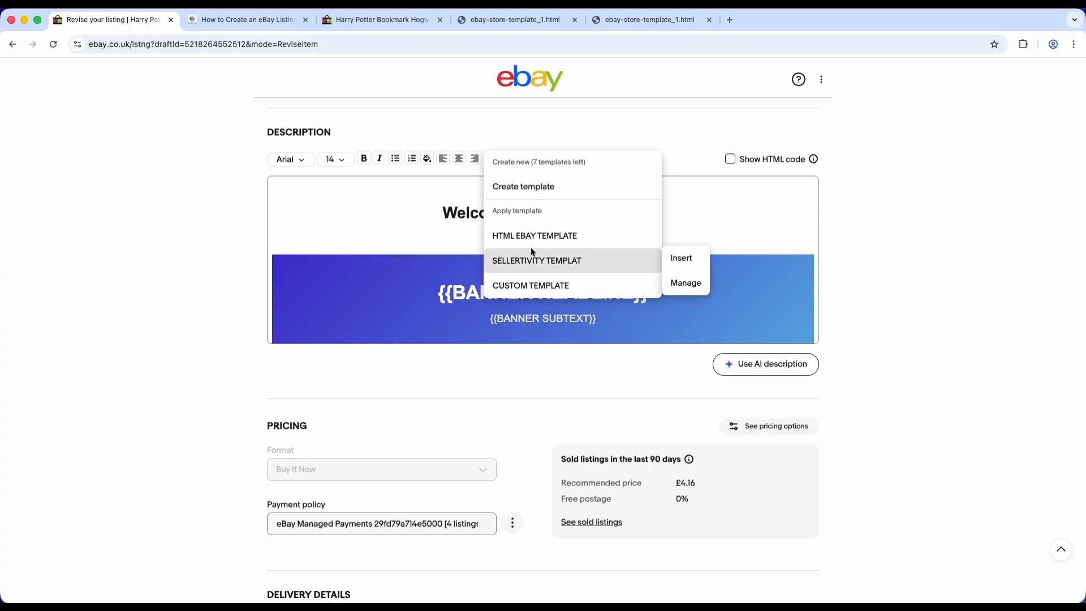
left_click(843, 295)
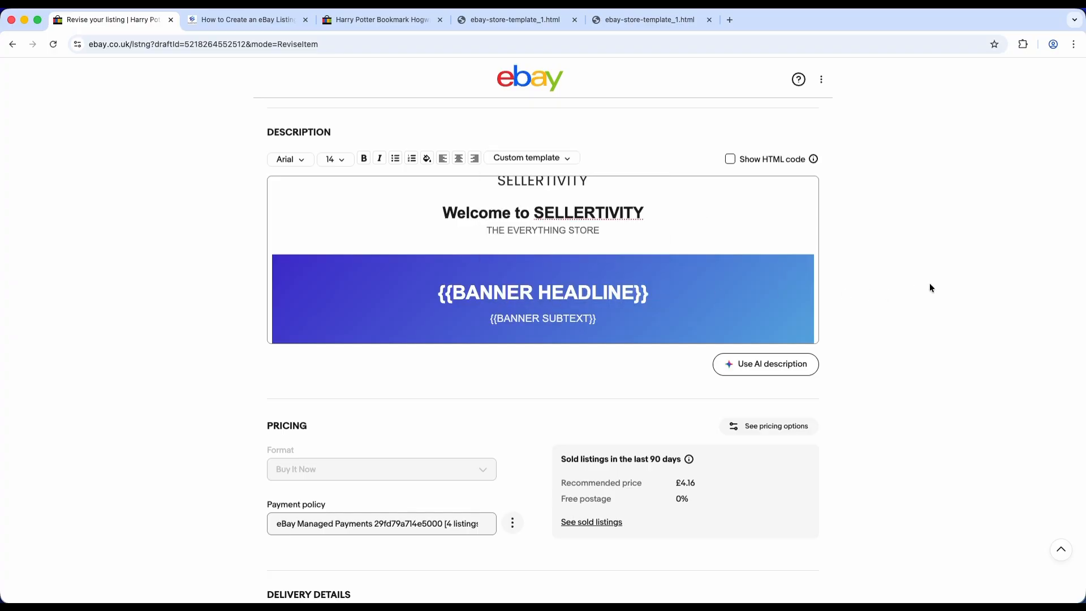
- Save the revised Harry Potter bookmark listing and open its live listing page
scroll(918, 358, "down", 15)
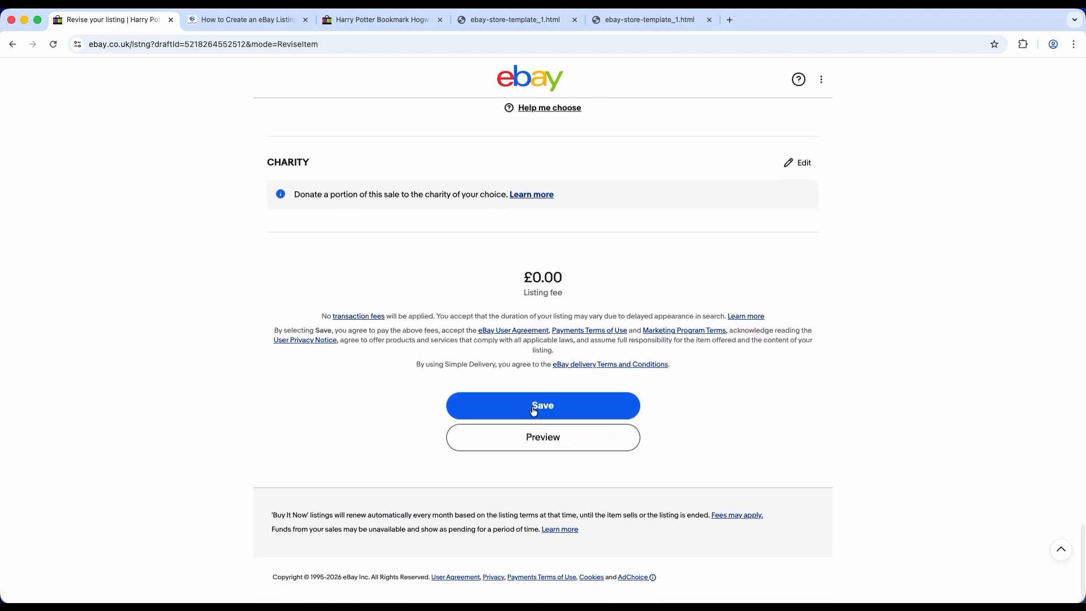
left_click(537, 407)
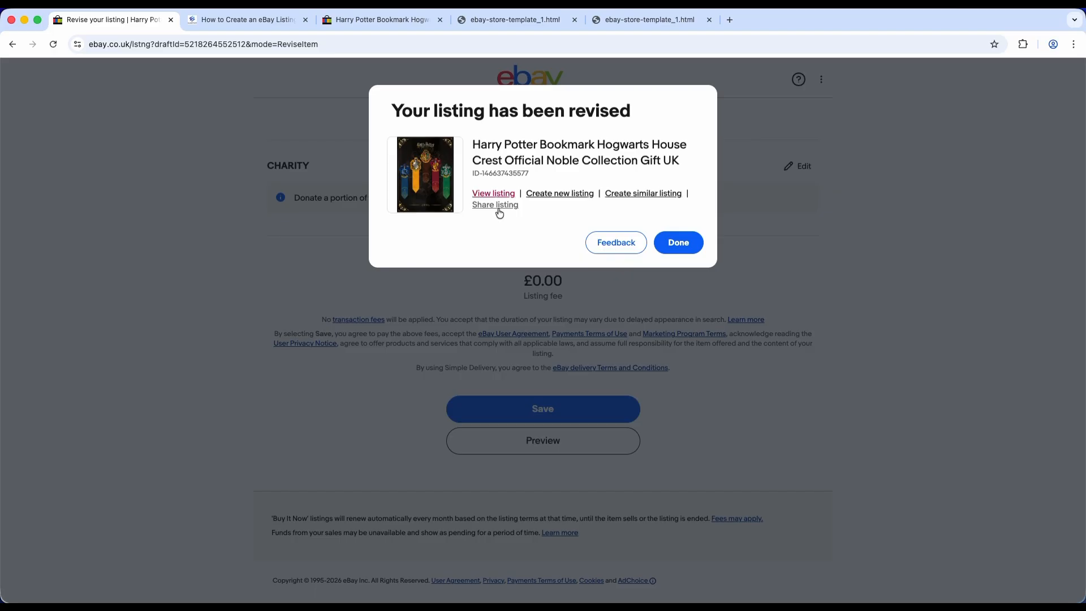
left_click(501, 199)
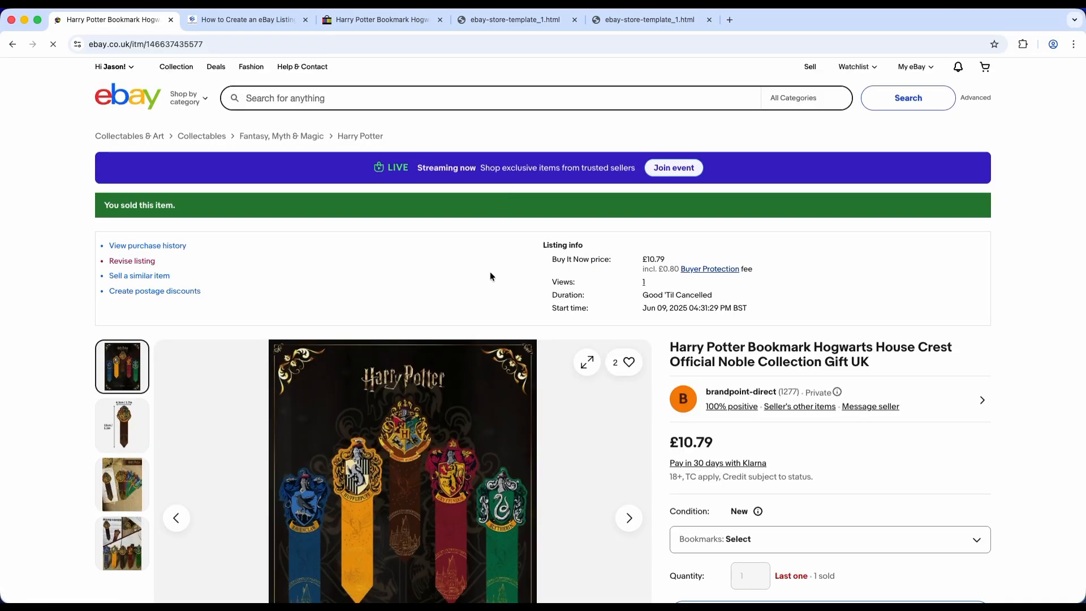
- Examine how the branded template renders in the live listing's seller description, from the logo header to the thank-you footer
scroll(479, 361, "down", 4)
scroll(478, 361, "down", 15)
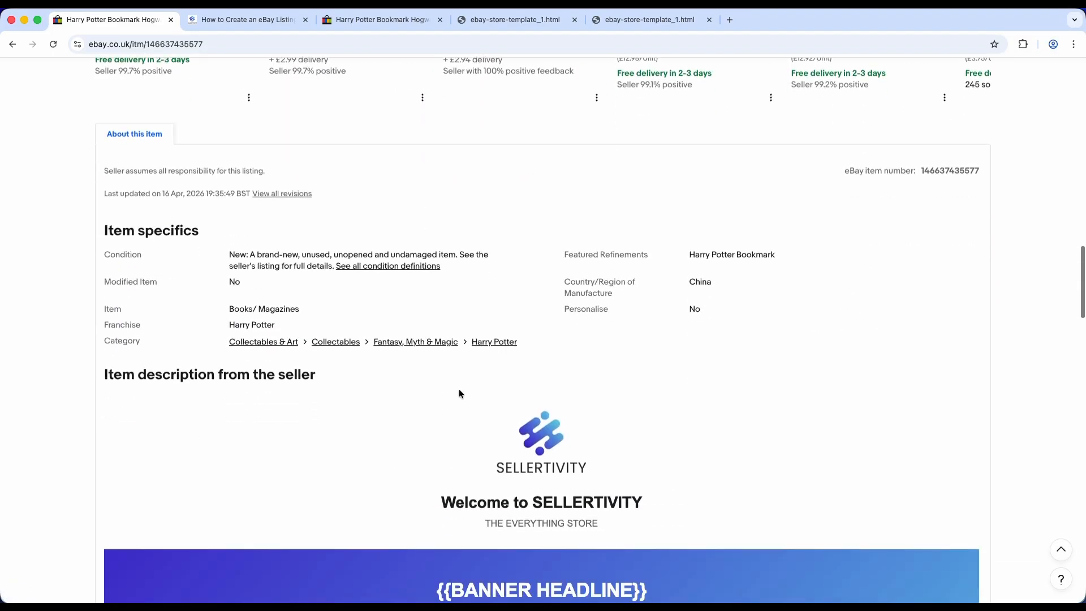
scroll(459, 389, "down", 1)
scroll(478, 388, "down", 4)
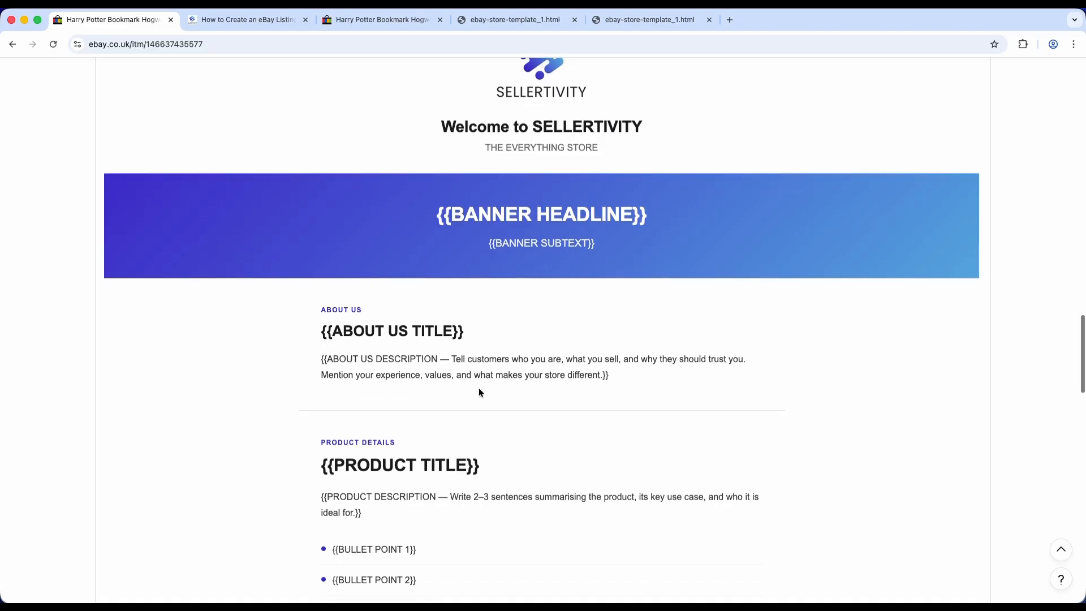
scroll(479, 390, "down", 4)
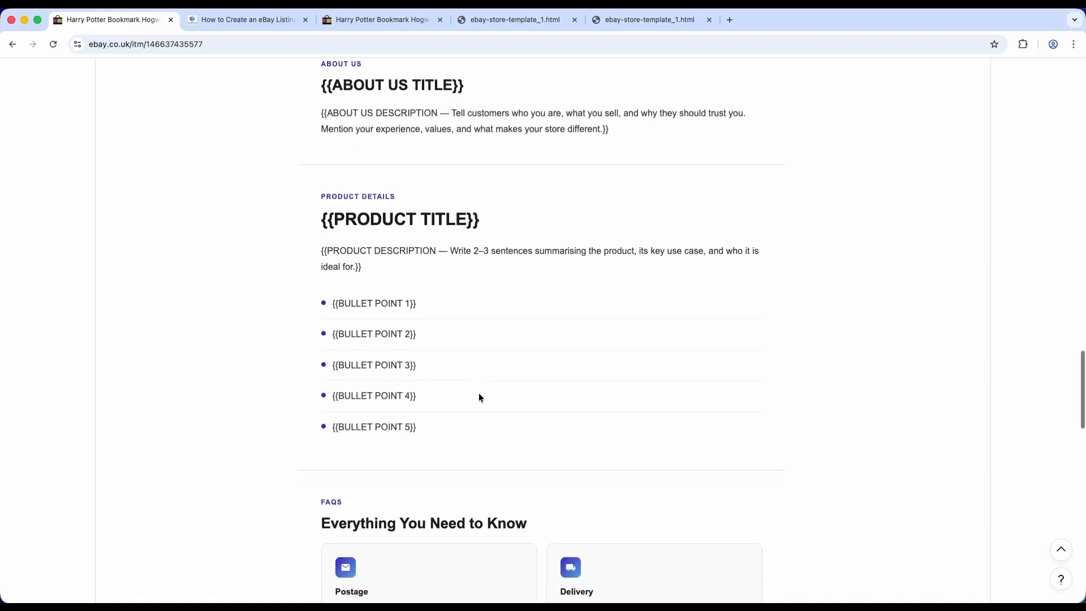
scroll(490, 398, "down", 5)
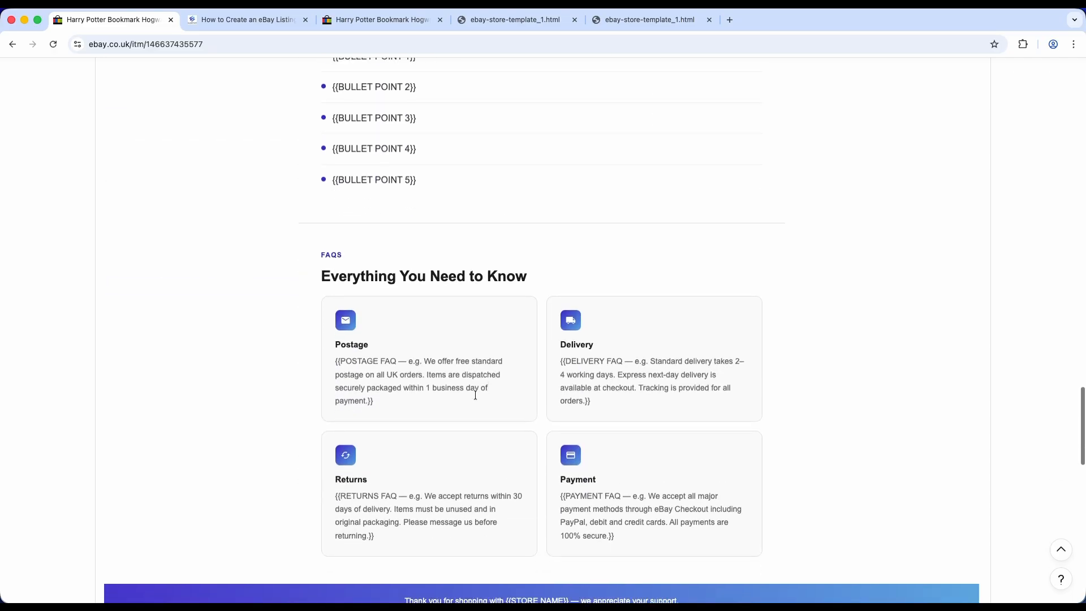
scroll(475, 395, "down", 7)
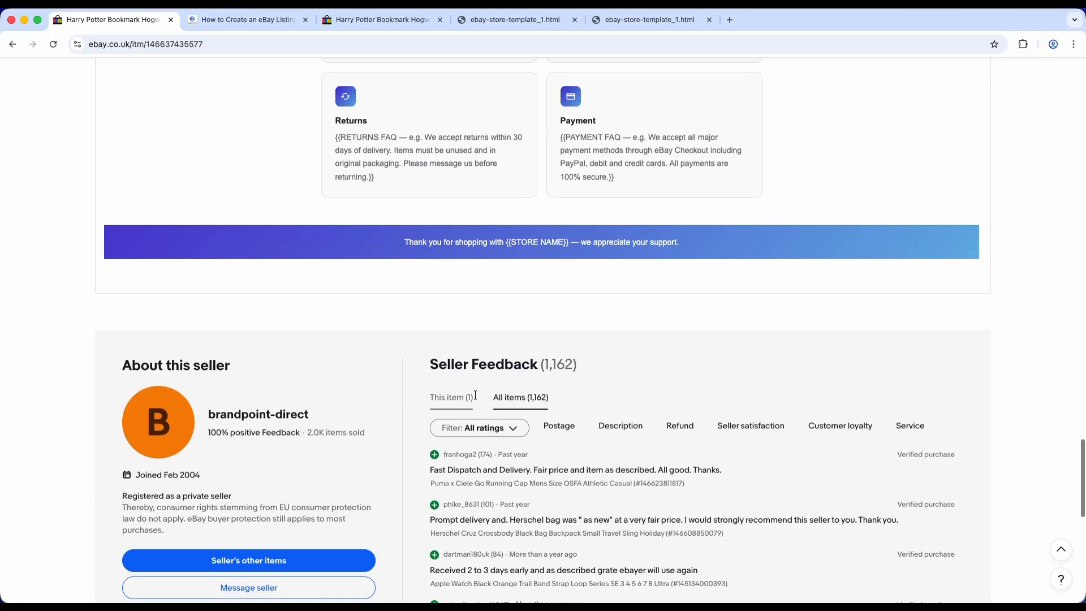
scroll(475, 395, "up", 20)
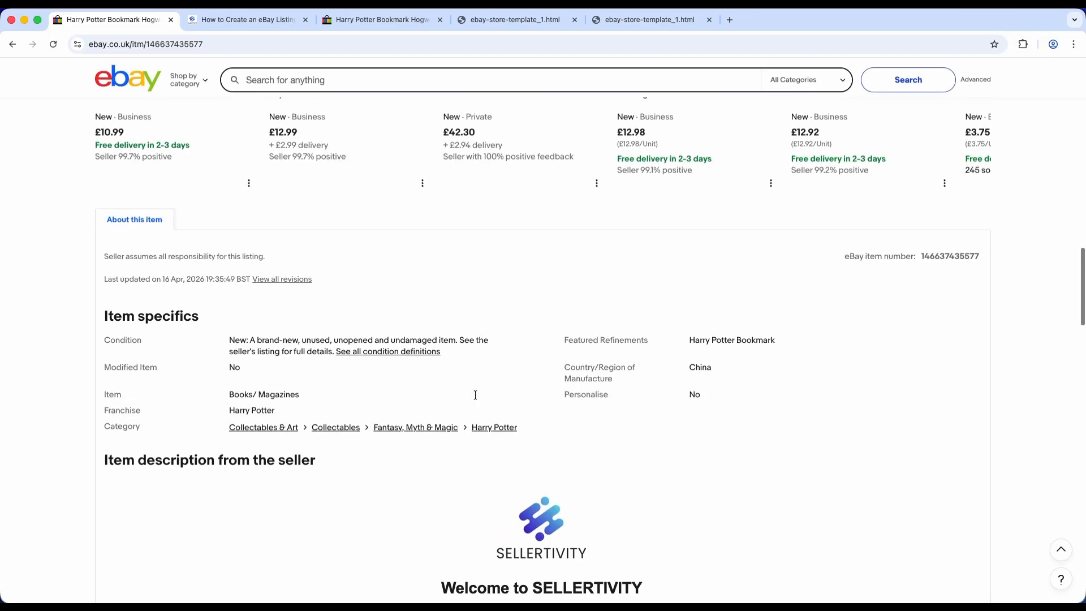